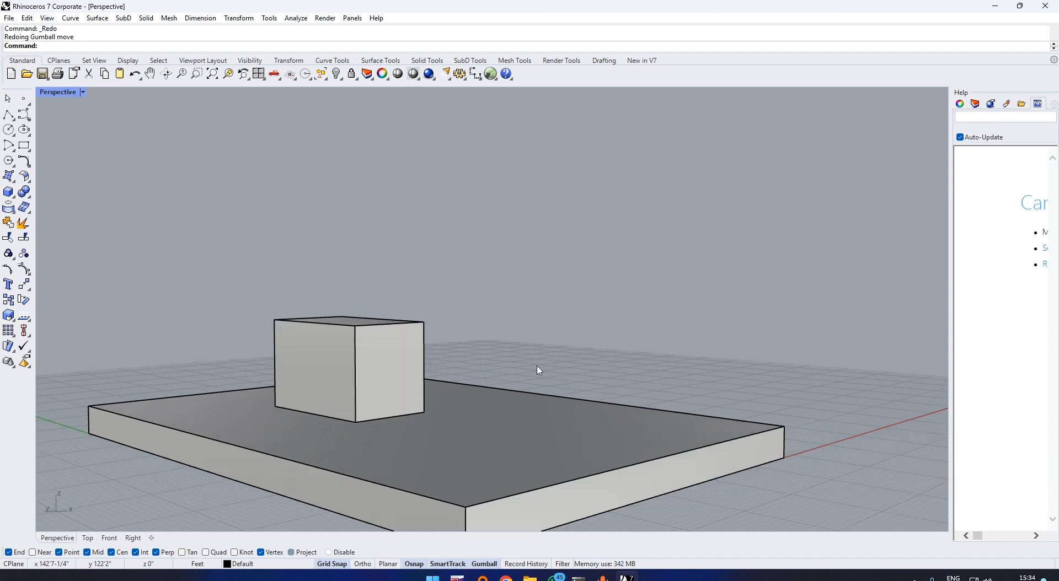
pyautogui.scroll(1, 577, 375)
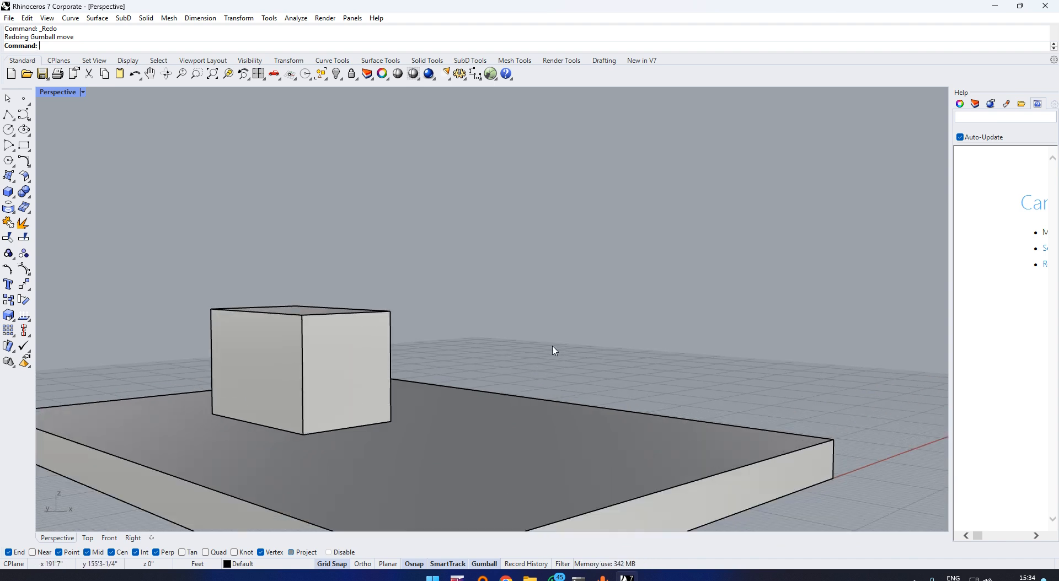
pyautogui.scroll(-2, 543, 358)
pyautogui.moveTo(544, 359); pyautogui.dragTo(479, 377, button='right')
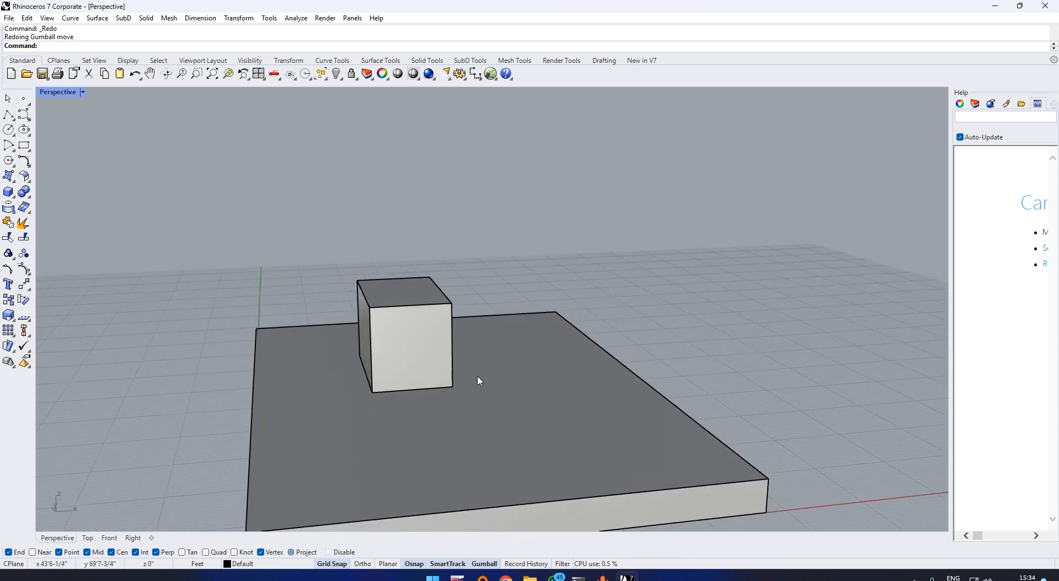
pyautogui.write('tate3D')
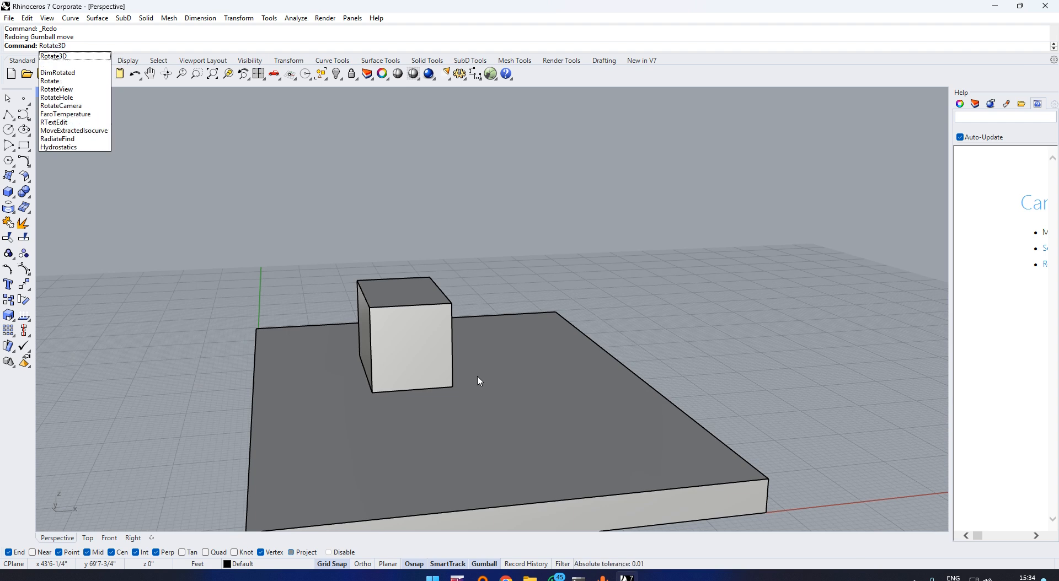
pyautogui.press('Return')
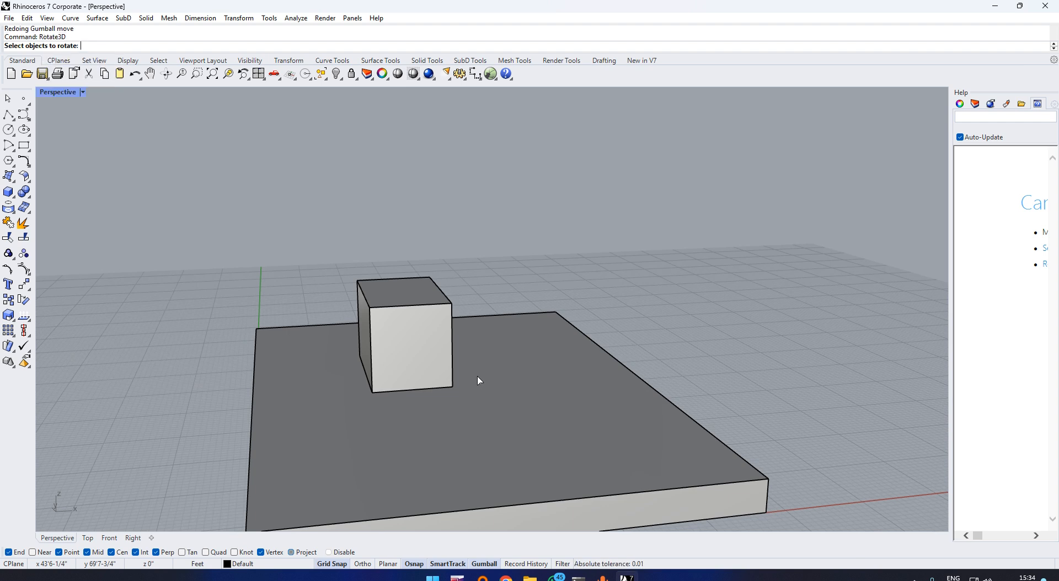
pyautogui.click(434, 331)
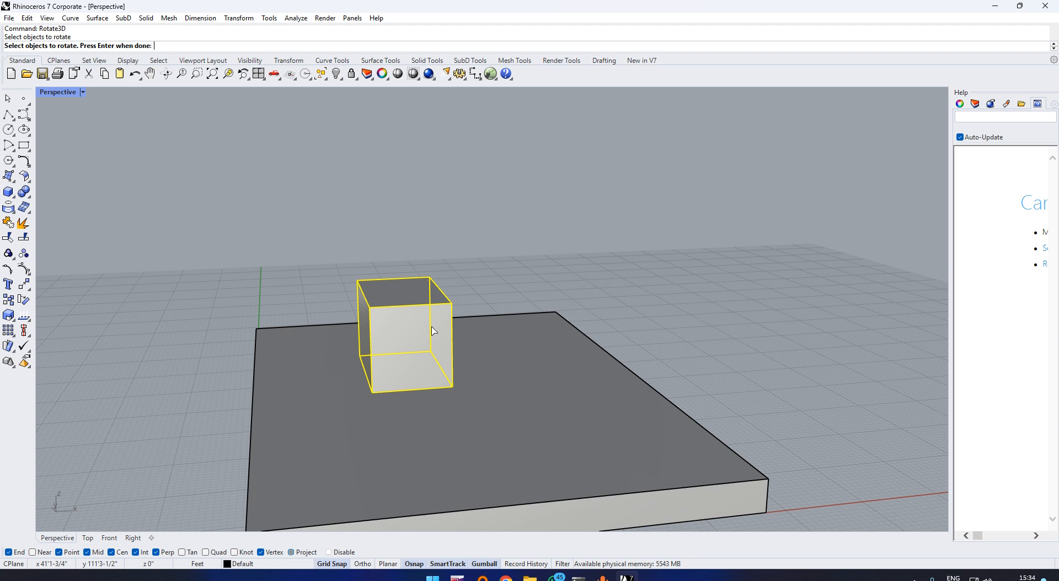
pyautogui.press('Return')
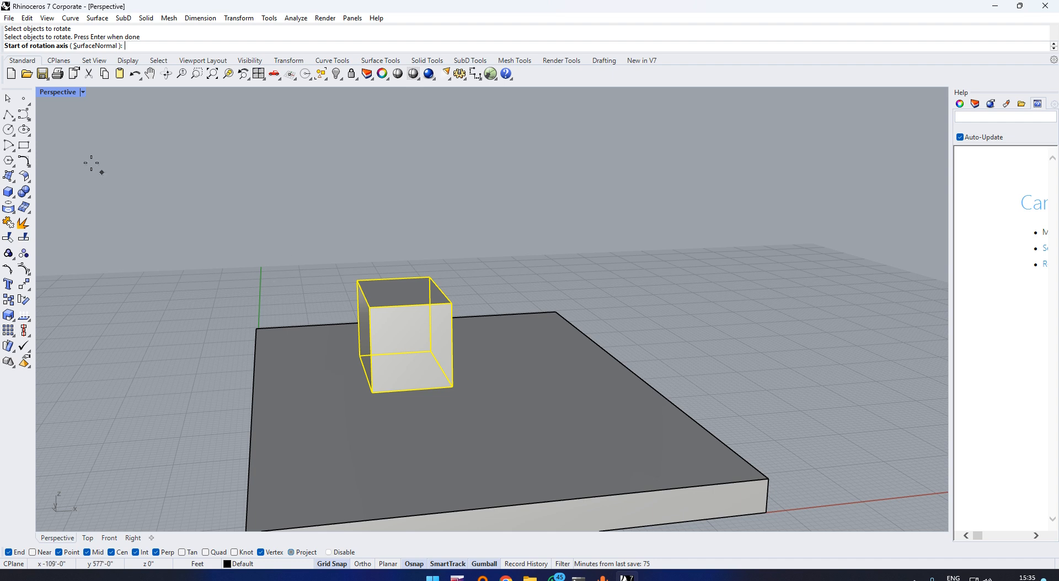
# Step: Switch to the four-viewport layout and frame the box in the Top, Front and Perspective views
pyautogui.doubleClick(60, 93)
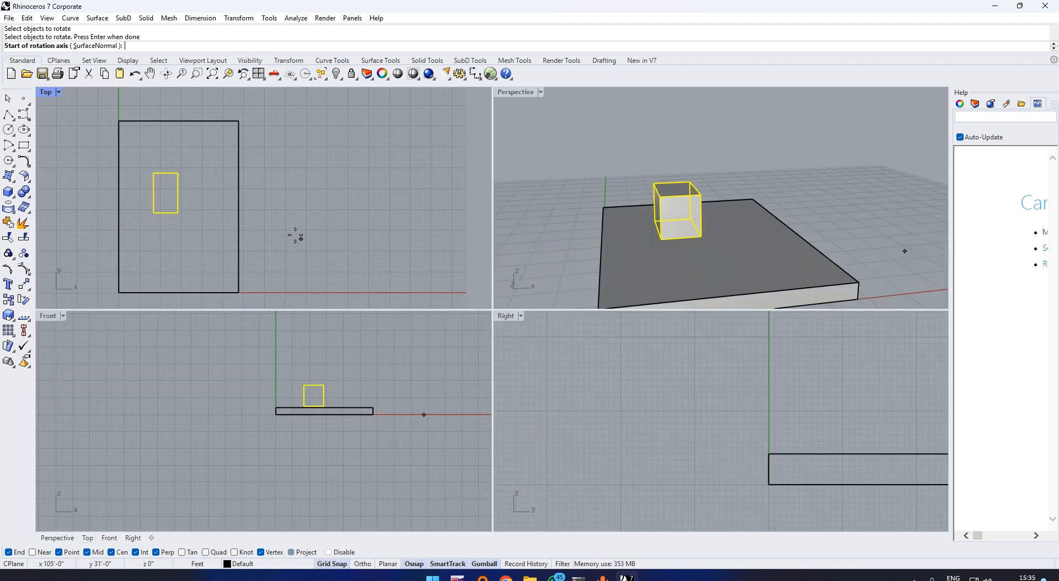
pyautogui.scroll(5, 308, 391)
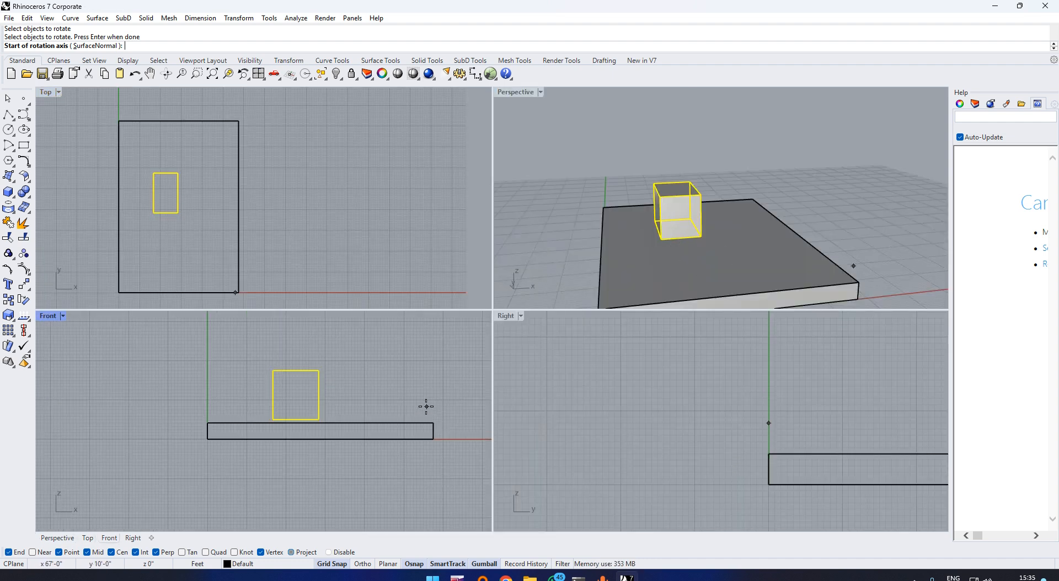
pyautogui.scroll(-2, 279, 191)
pyautogui.scroll(4, 180, 182)
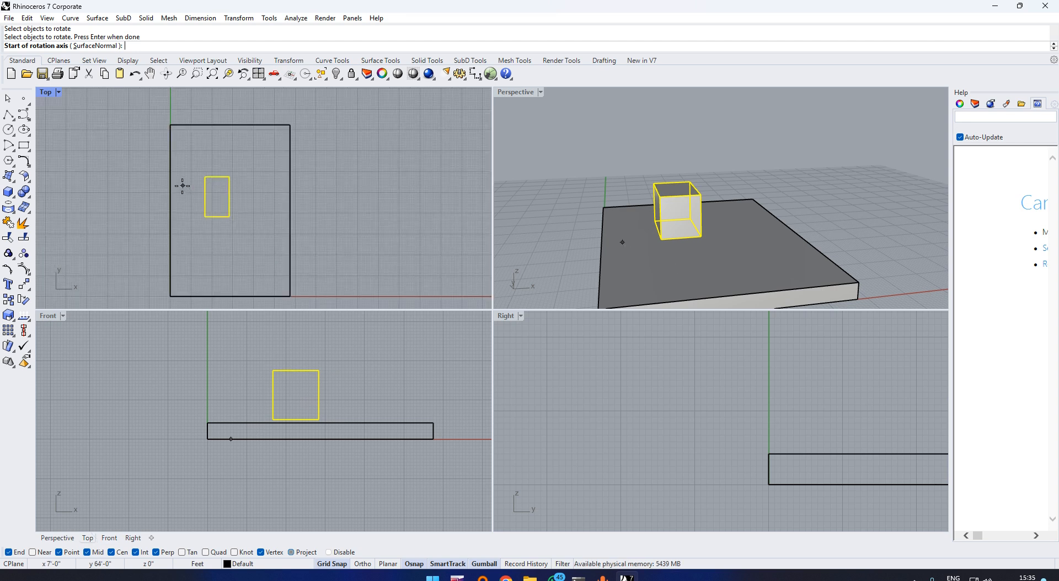
pyautogui.scroll(-4, 298, 202)
pyautogui.scroll(2, 251, 202)
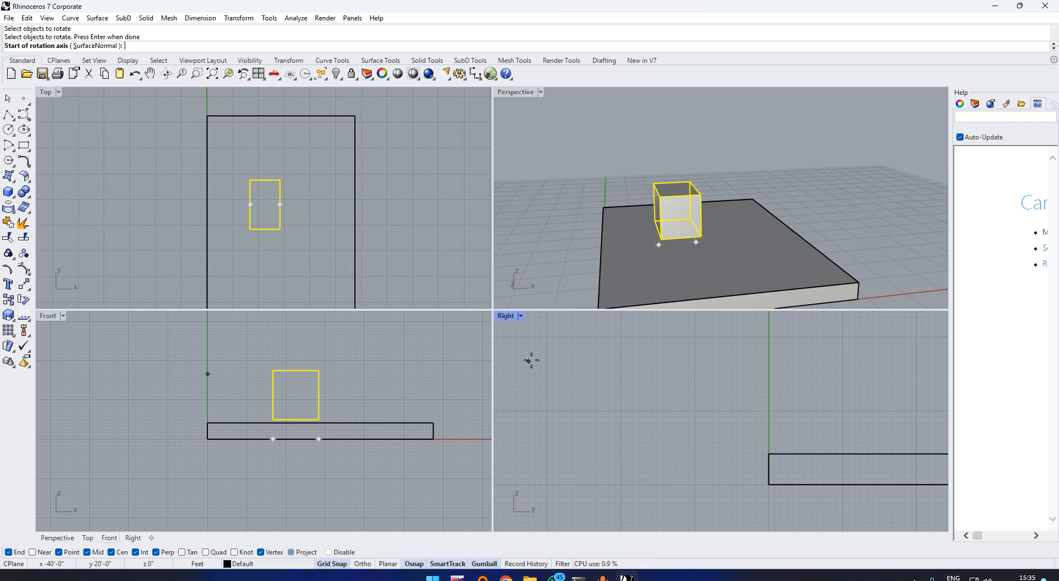
pyautogui.scroll(-2, 633, 253)
pyautogui.scroll(2, 649, 263)
pyautogui.moveTo(648, 263); pyautogui.dragTo(630, 215, button='right')
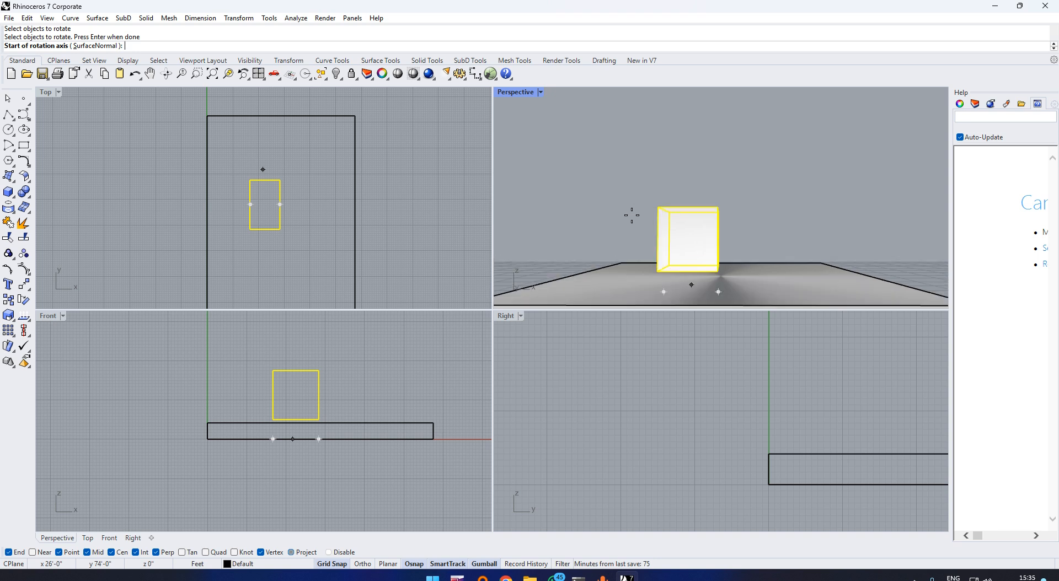
pyautogui.press('Escape')
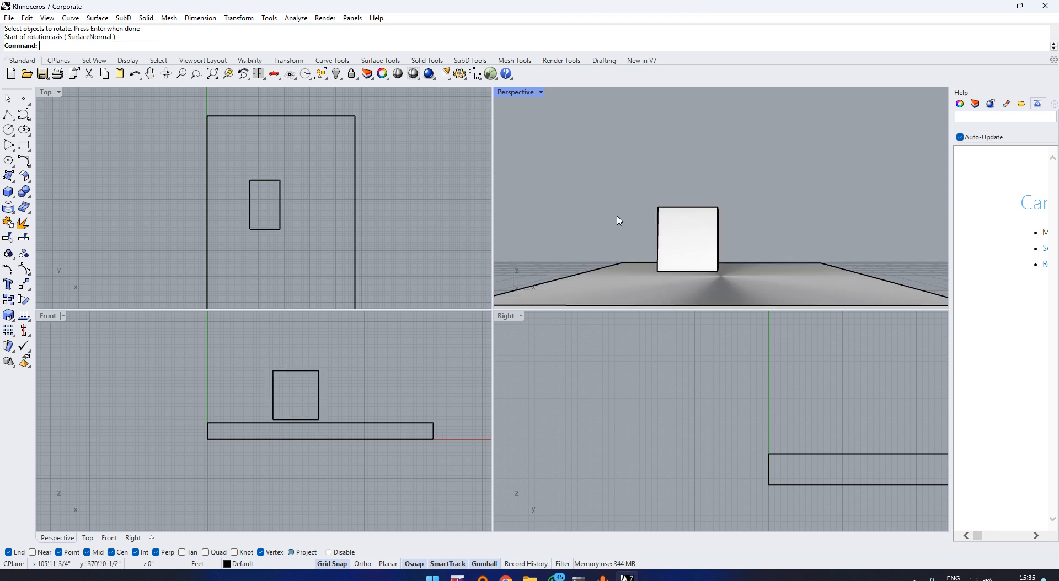
# Step: Try to rotate the box with Rotate3D about an axis along its lower edge in the Top view, using two reference points
pyautogui.press('Return')
pyautogui.click(678, 224)
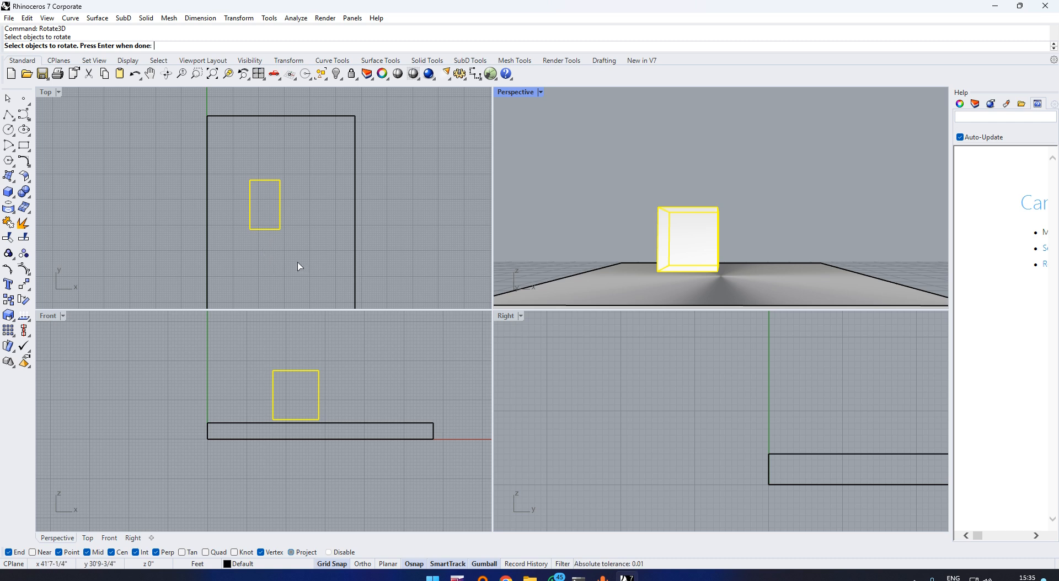
pyautogui.press('Return')
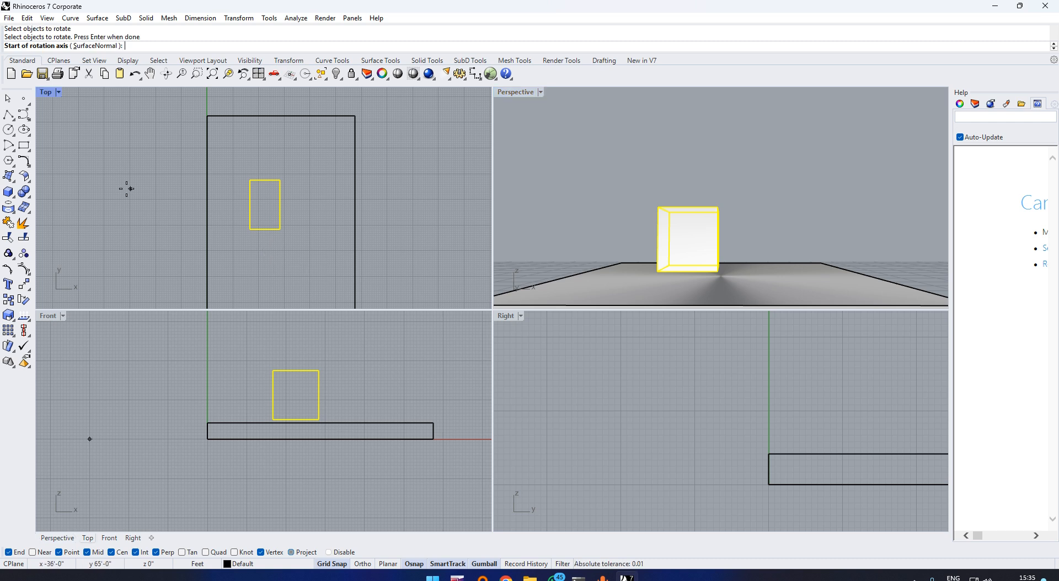
pyautogui.click(247, 229)
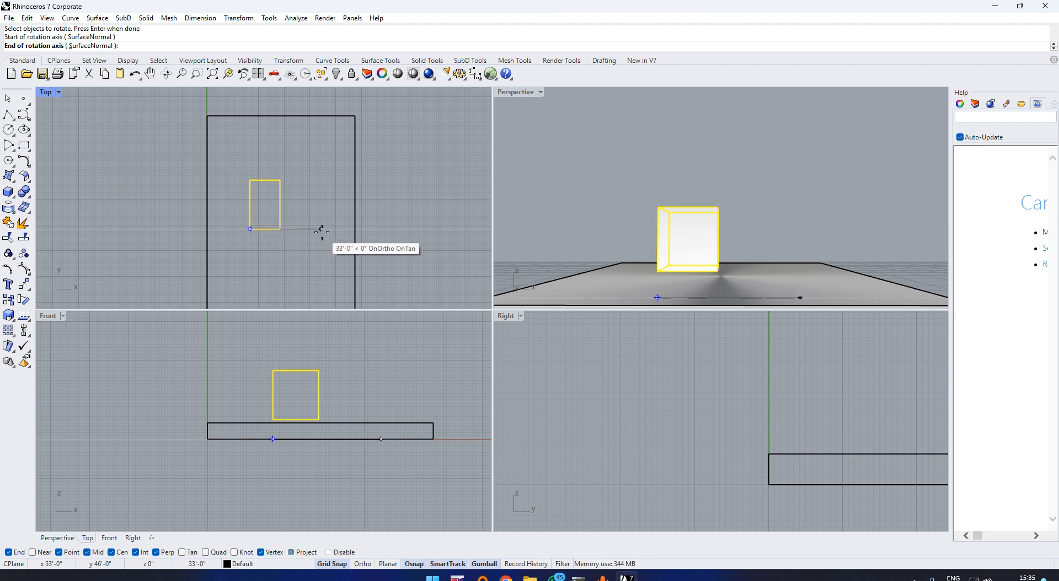
pyautogui.click(290, 229)
pyautogui.click(272, 281)
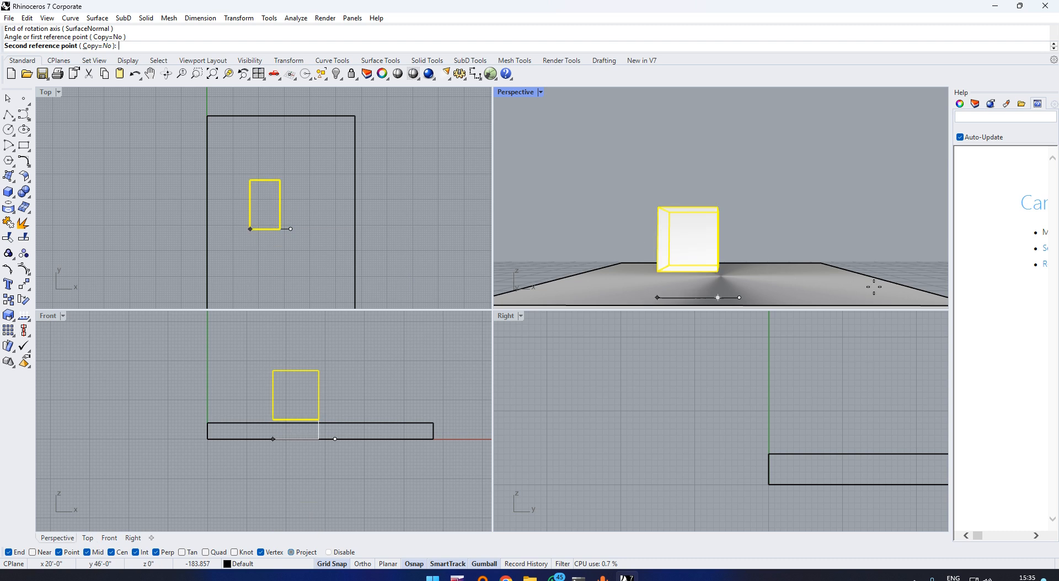
pyautogui.scroll(-5, 643, 236)
pyautogui.moveTo(638, 233); pyautogui.dragTo(686, 192, button='right')
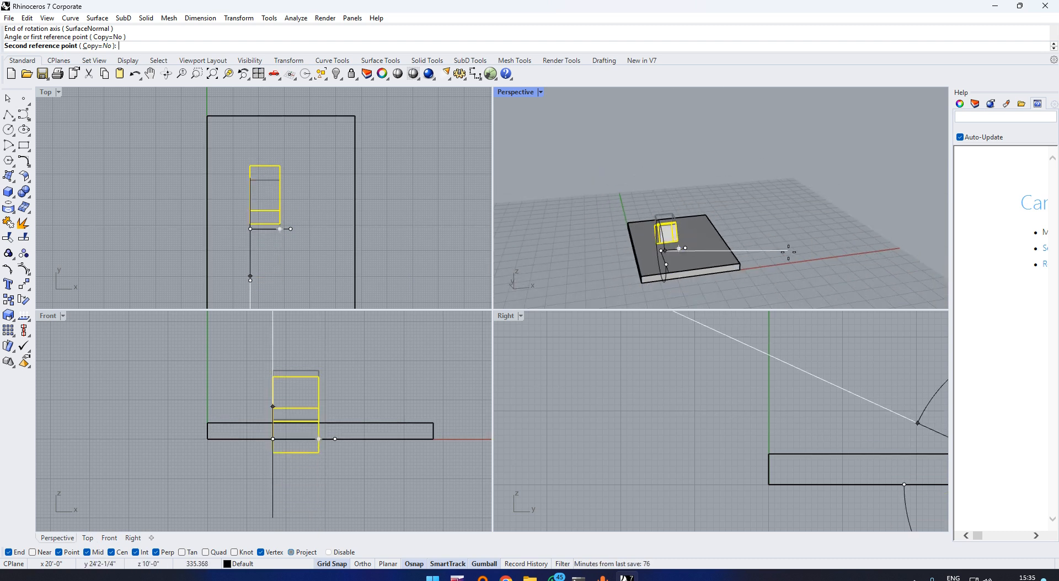
pyautogui.click(730, 247)
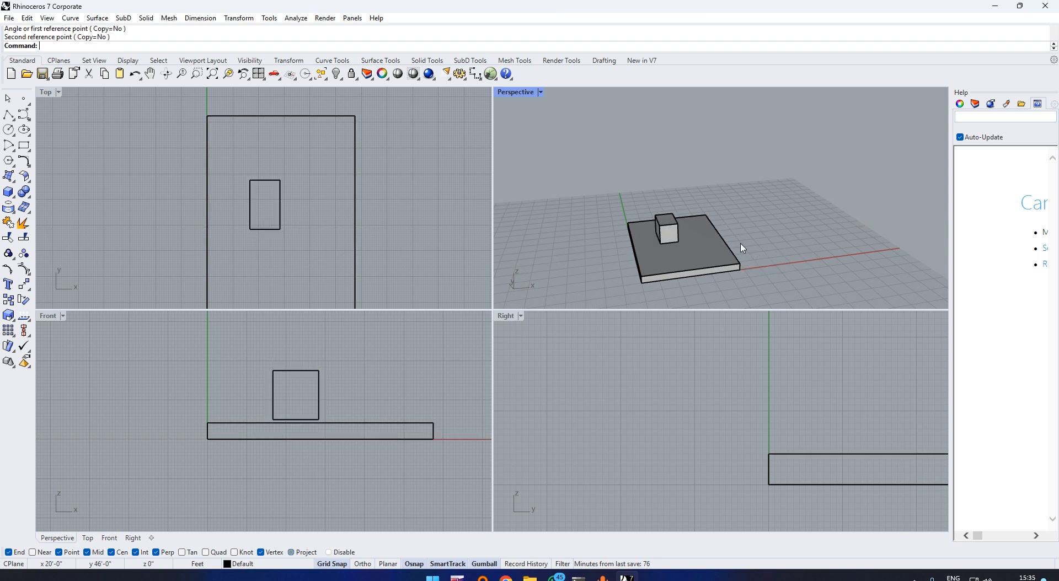
pyautogui.click(673, 238)
pyautogui.press('Escape')
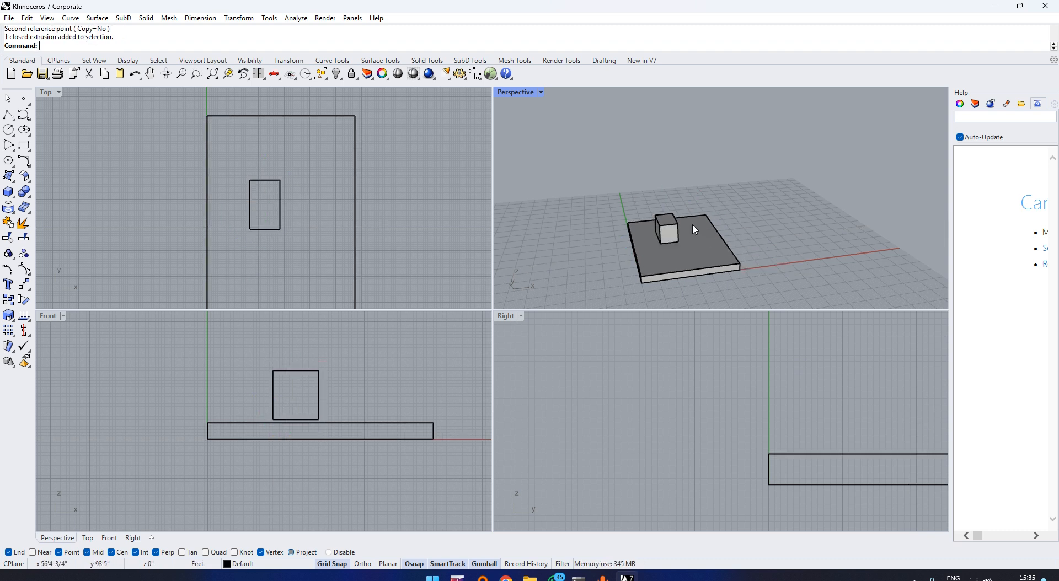
# Step: Rotate the box about 32° clockwise around its lower-left corner as seen in the Top view
pyautogui.press('Return')
pyautogui.write('3')
pyautogui.press('Return')
pyautogui.click(663, 238)
pyautogui.press('Return')
pyautogui.scroll(3, 678, 243)
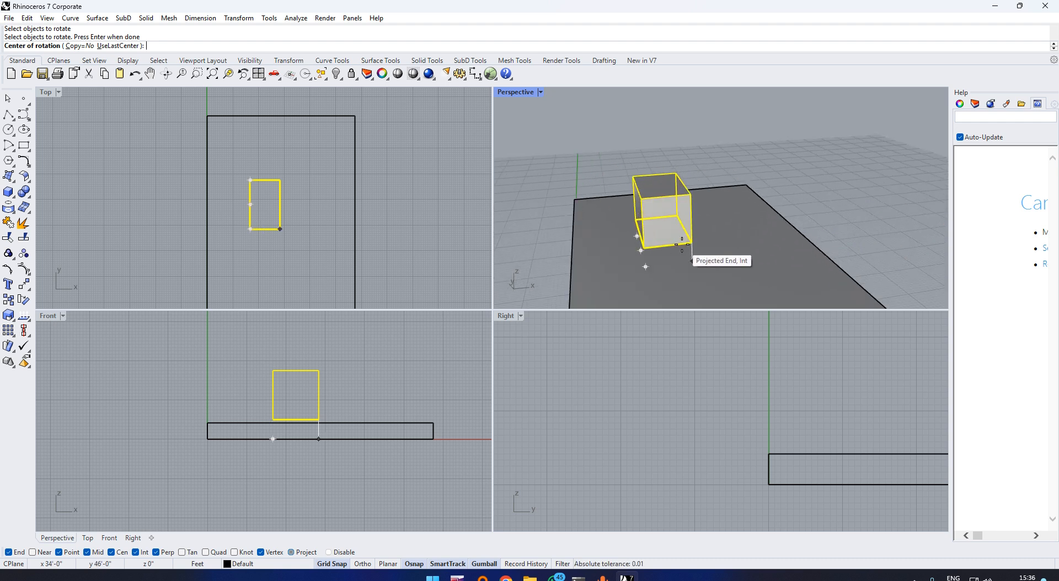
pyautogui.scroll(-3, 691, 260)
pyautogui.click(656, 262)
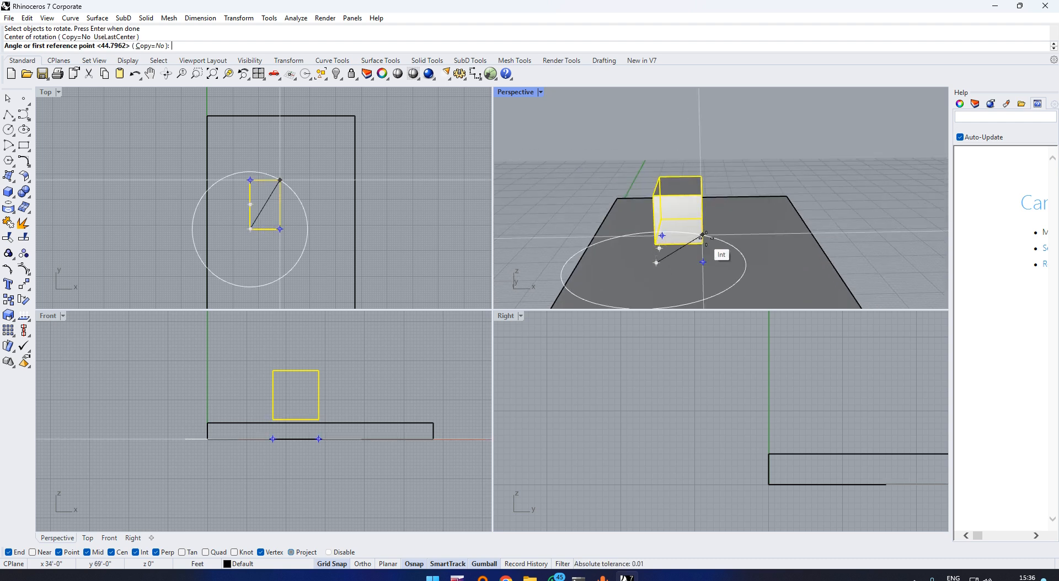
pyautogui.click(747, 235)
pyautogui.scroll(-3, 634, 215)
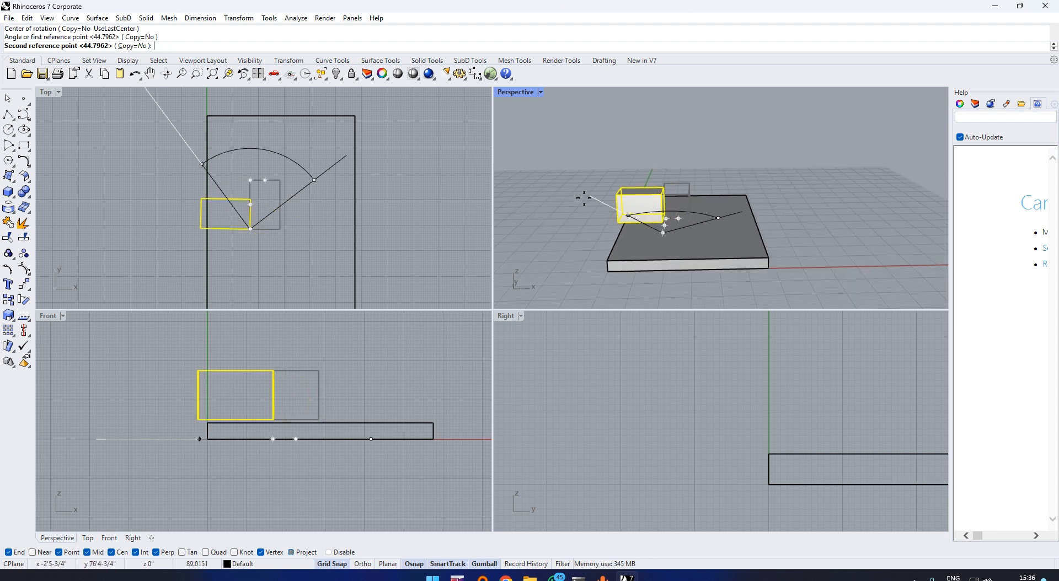
pyautogui.scroll(-4, 596, 469)
pyautogui.scroll(2, 716, 381)
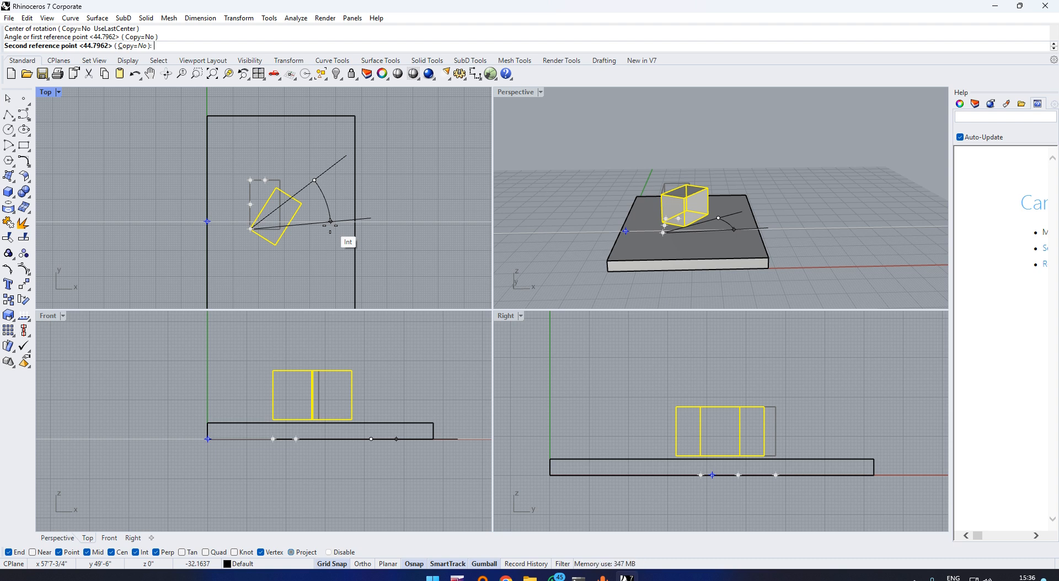
pyautogui.click(330, 221)
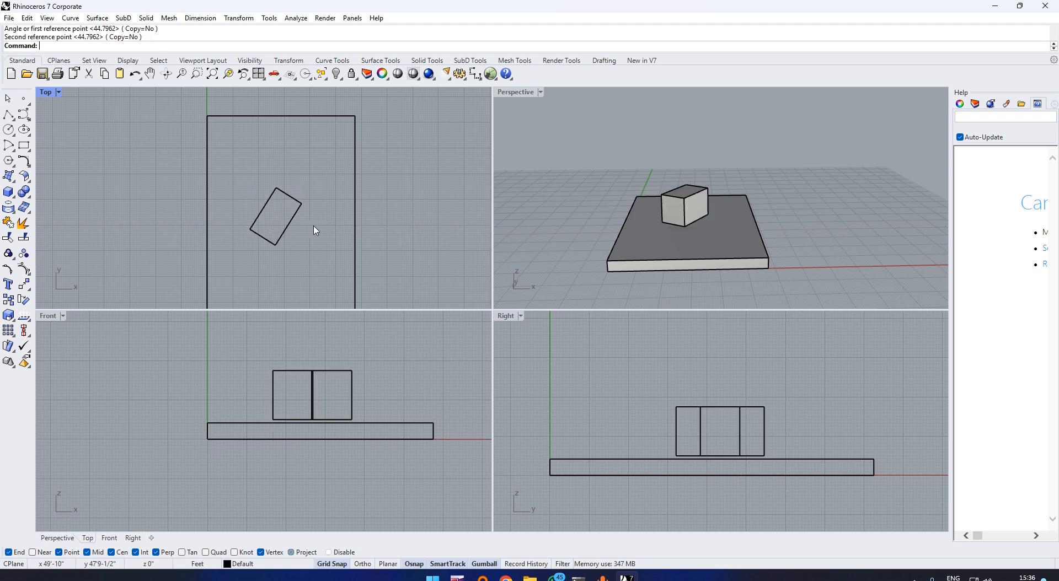
pyautogui.click(246, 208)
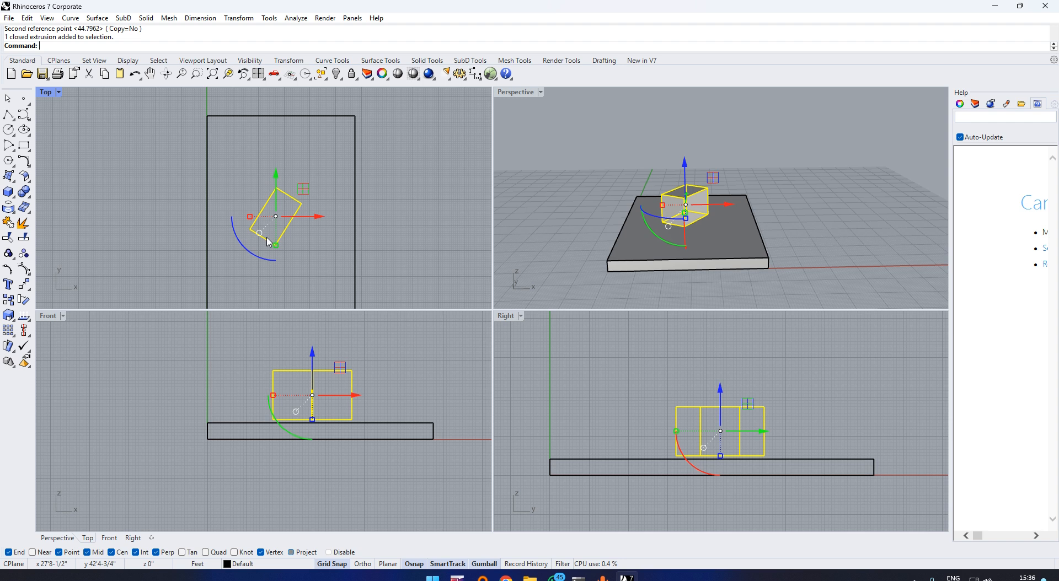
pyautogui.press('Return')
pyautogui.press('Escape')
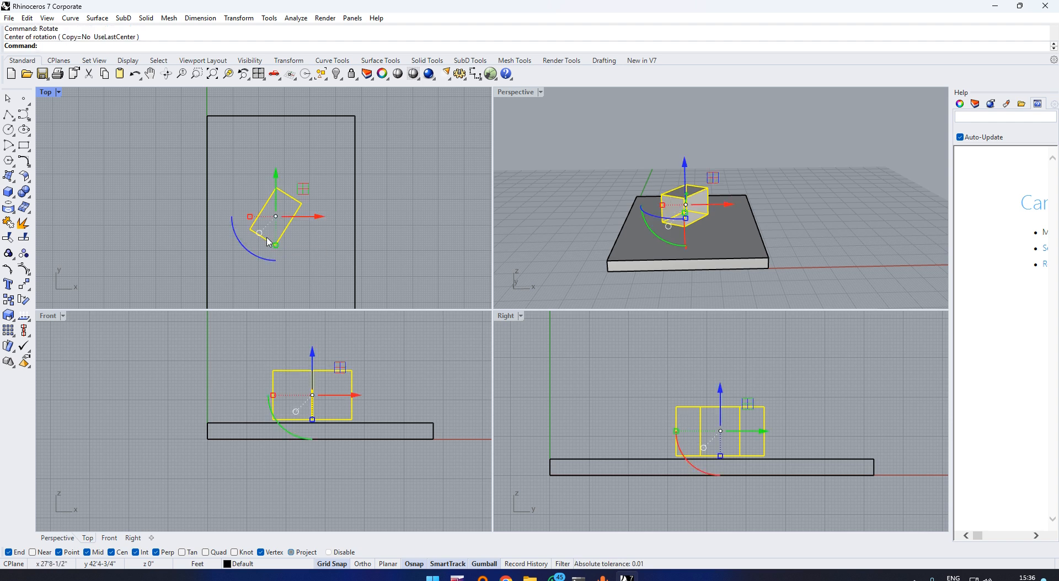
pyautogui.click(336, 275)
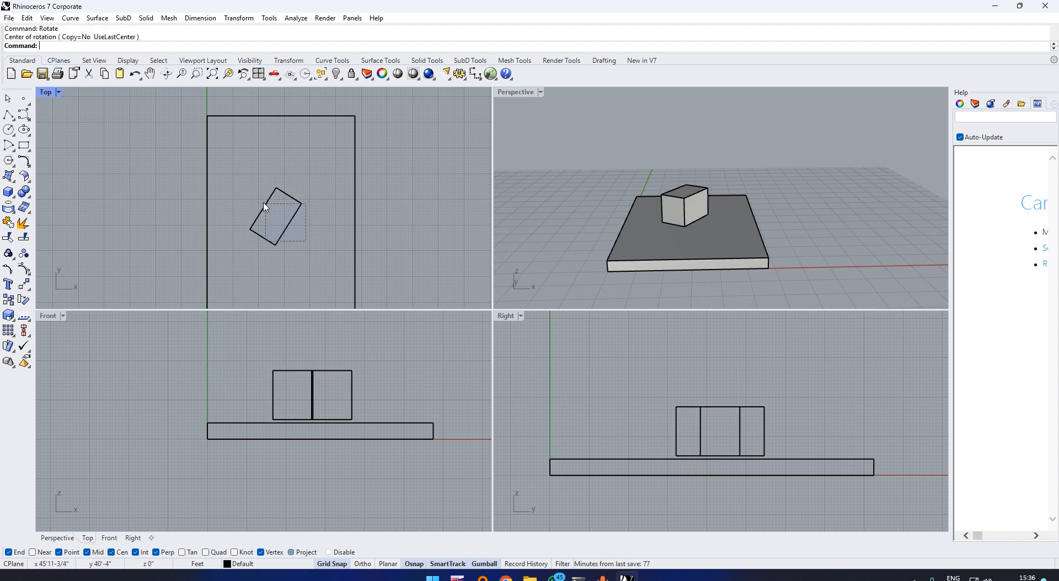
pyautogui.click(266, 202)
pyautogui.click(346, 261)
# Step: Try rotating the box with Rotate3D about a vertical axis along its right edge in the Front view, and undo the rotation
pyautogui.write('Ro')
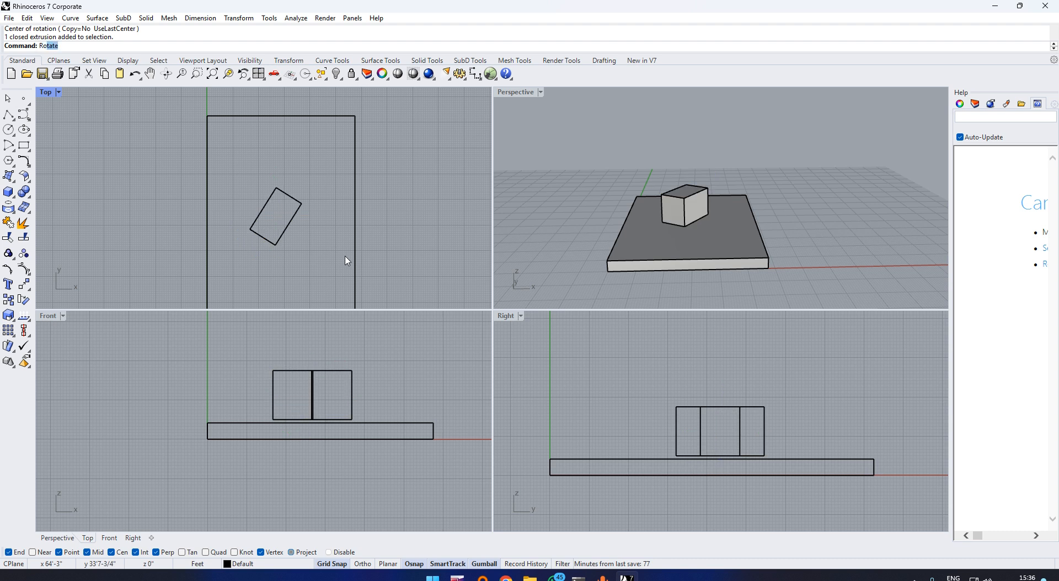
pyautogui.write('tate3D')
pyautogui.press('Return')
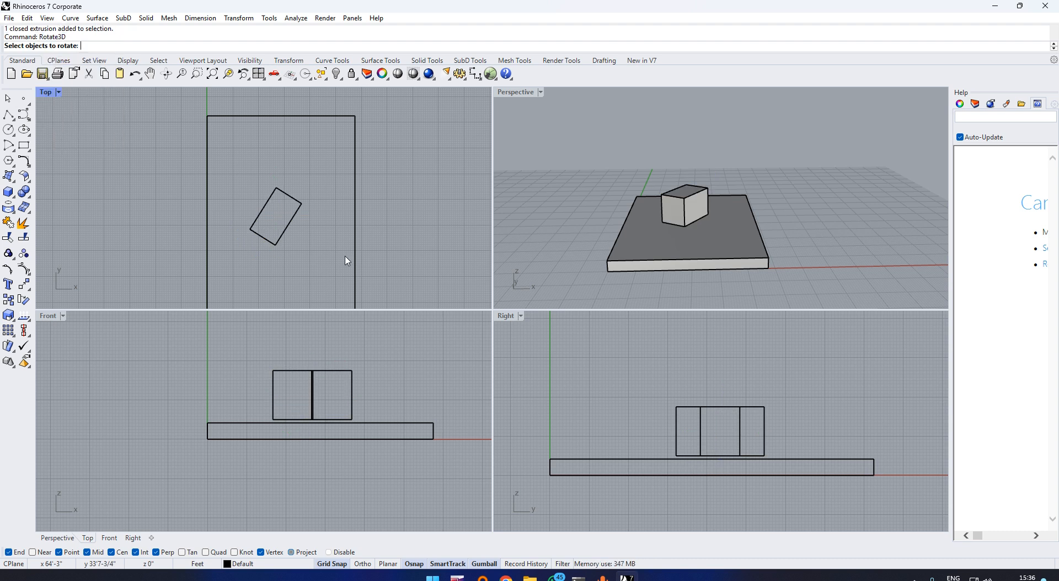
pyautogui.click(282, 215)
pyautogui.press('Return')
pyautogui.click(351, 420)
pyautogui.click(352, 370)
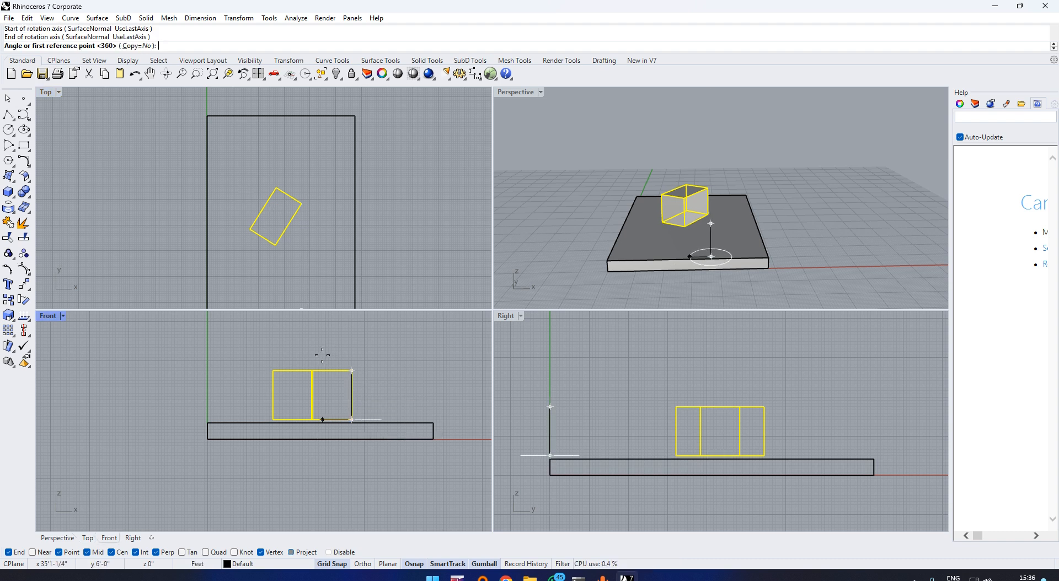
pyautogui.click(273, 371)
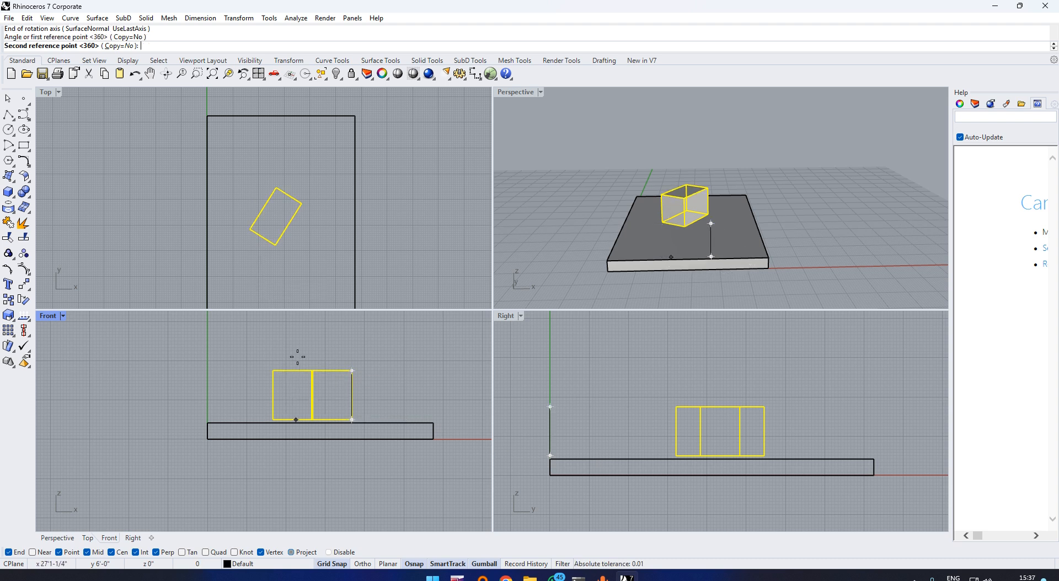
pyautogui.click(362, 382)
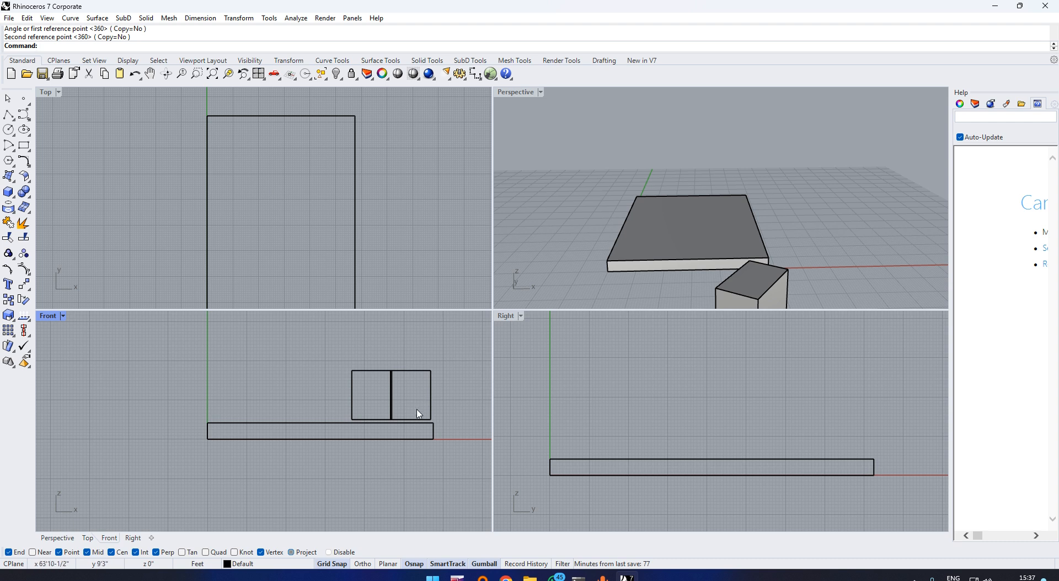
pyautogui.hotkey('ctrl', 'z')
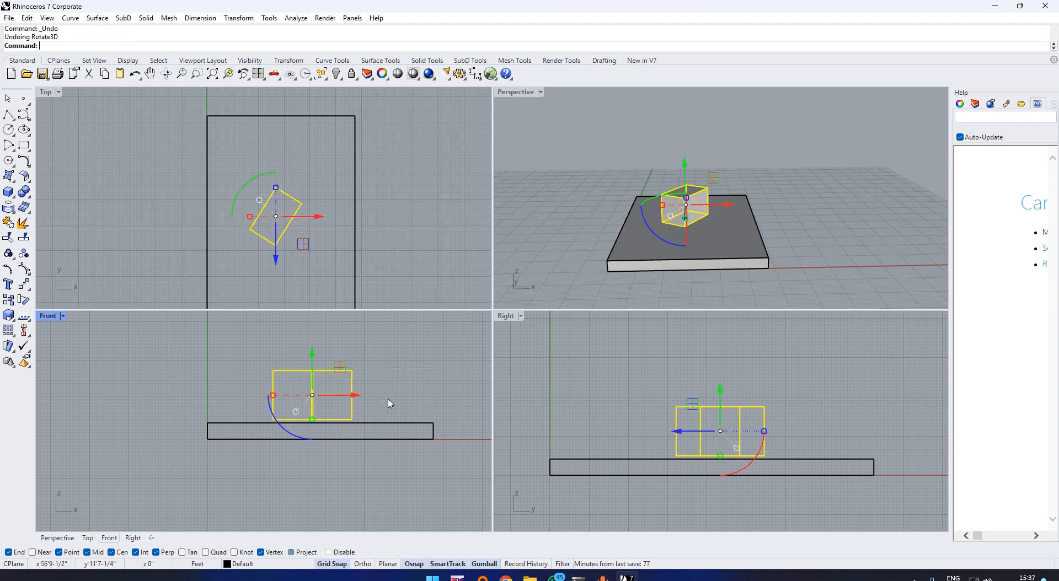
pyautogui.press('Escape')
# Step: Rotate the box about 14° with Rotate3D around a vertical axis along its middle edge in the Front view, using two reference points
pyautogui.press('Return')
pyautogui.click(352, 385)
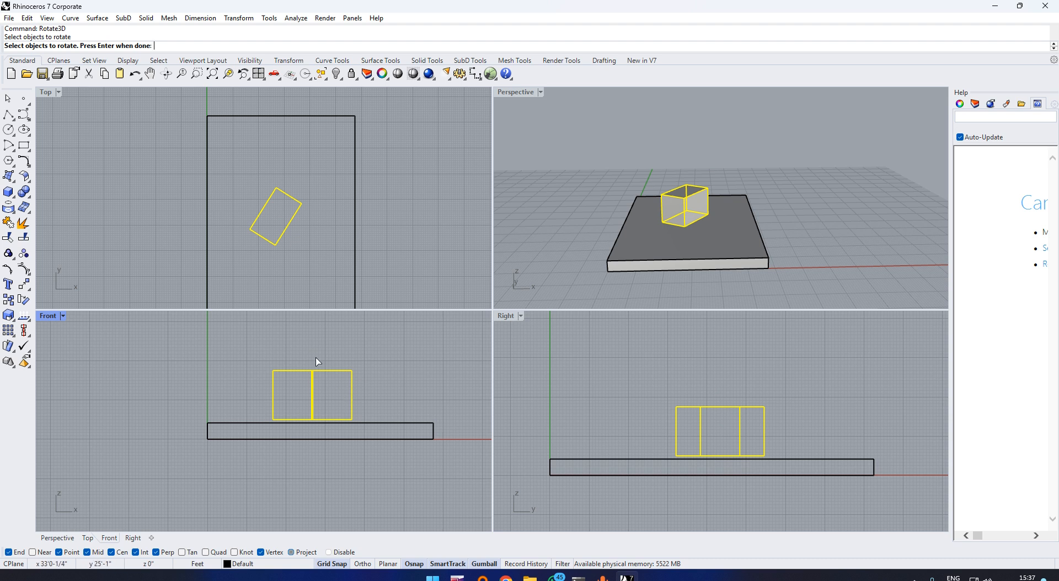
pyautogui.press('Return')
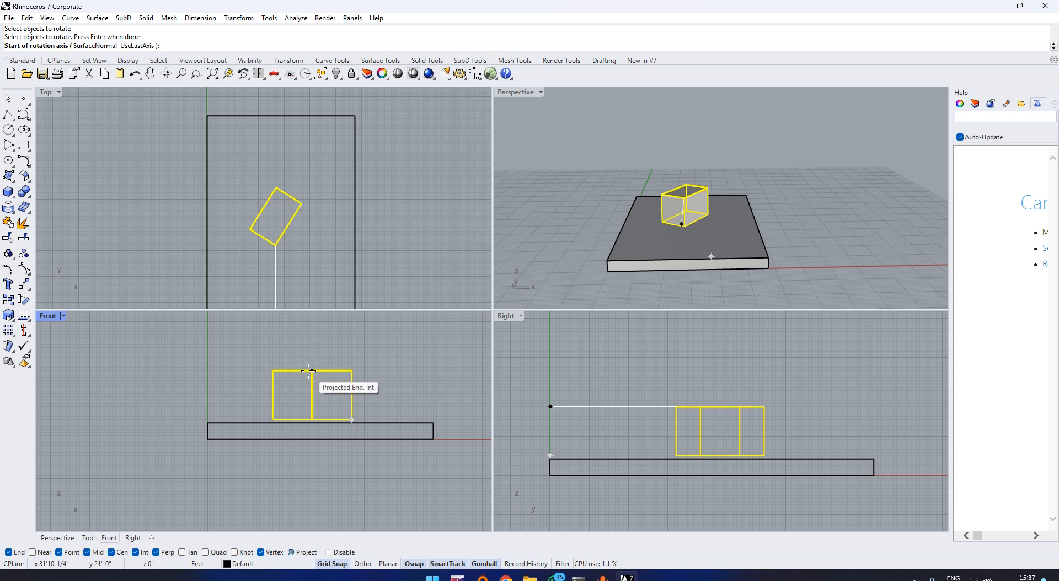
pyautogui.click(312, 420)
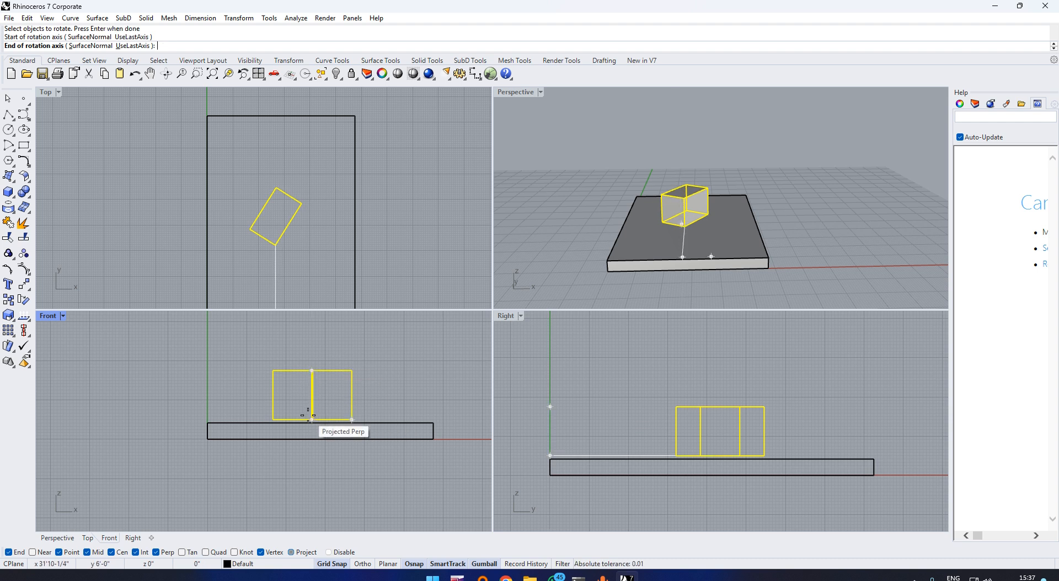
pyautogui.click(318, 372)
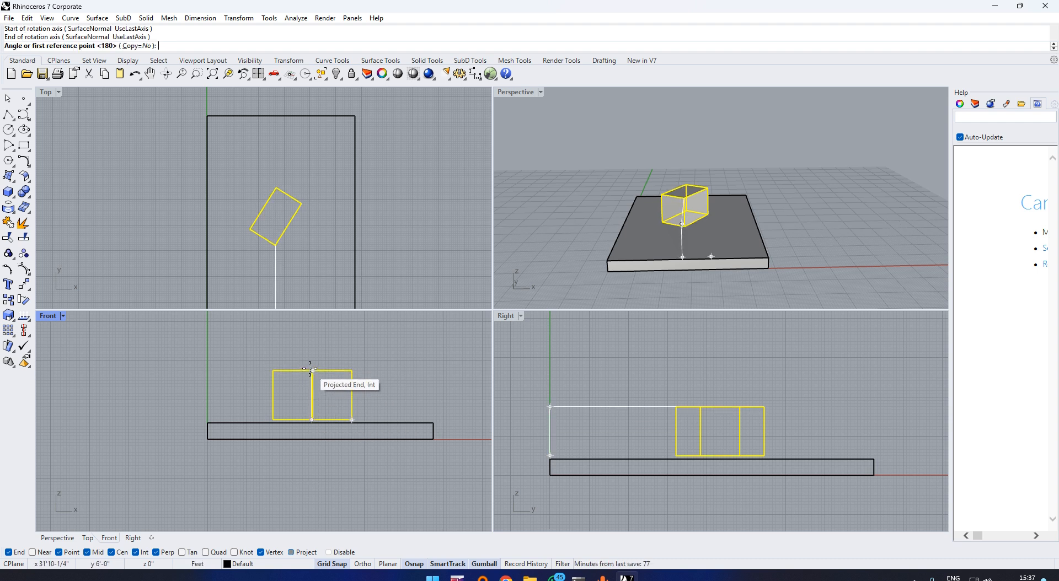
pyautogui.click(347, 346)
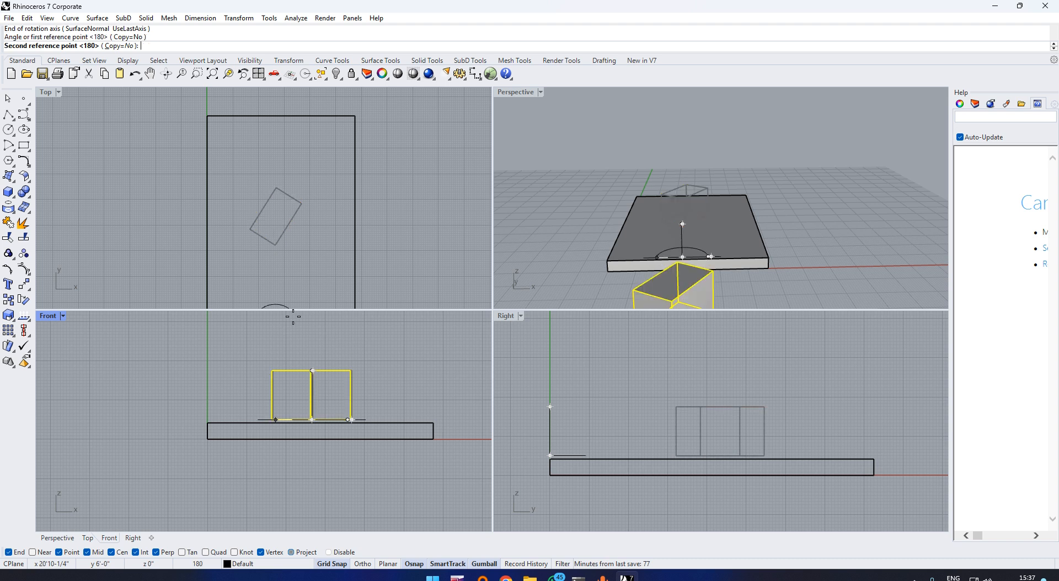
pyautogui.scroll(-8, 331, 200)
pyautogui.scroll(4, 308, 262)
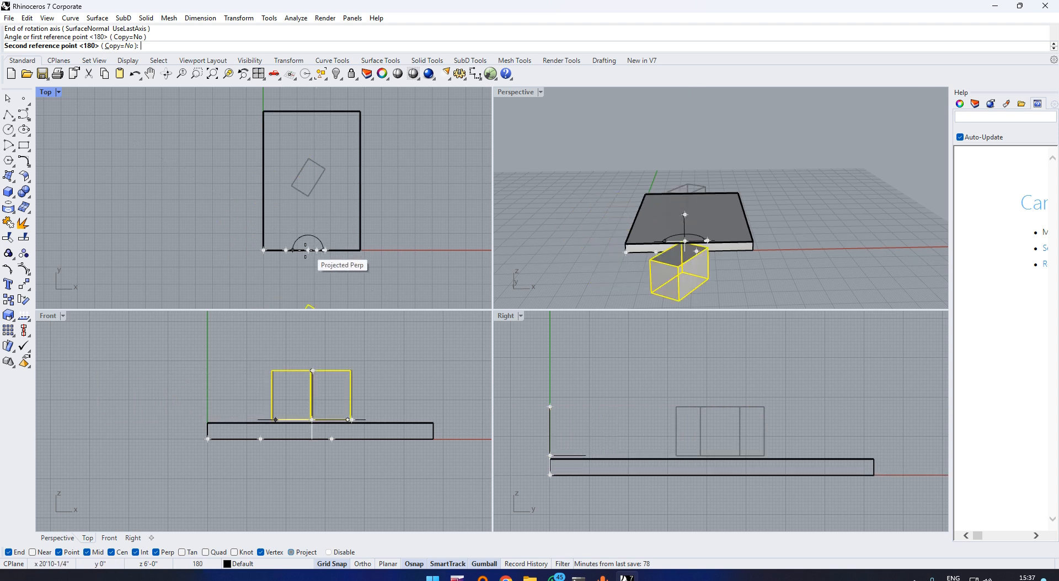
pyautogui.click(432, 220)
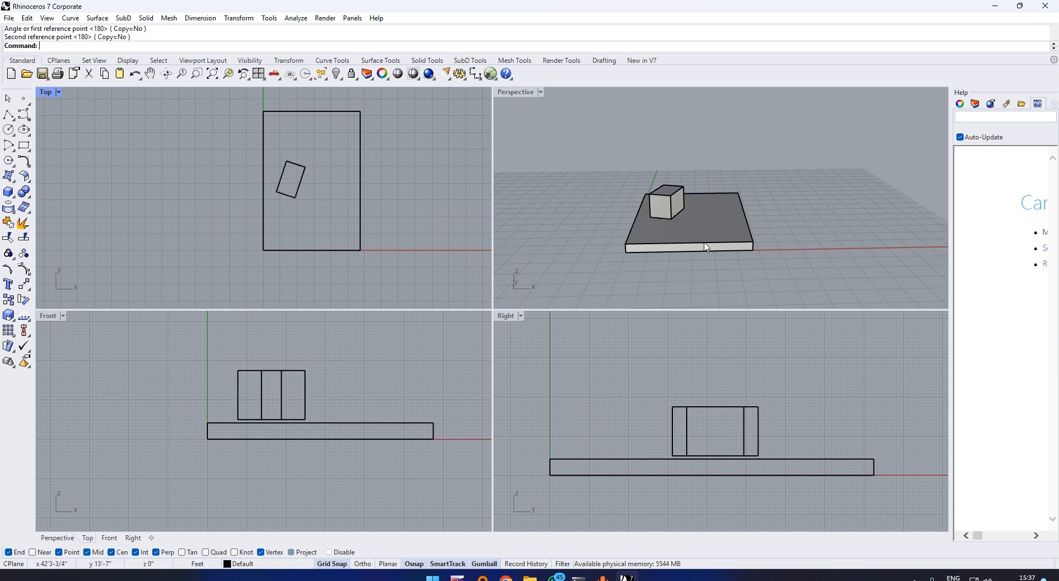
# Step: Try a Rotate3D of the box about an axis from beneath its near corner in Perspective to its upper edge in the Front view
pyautogui.scroll(5, 657, 195)
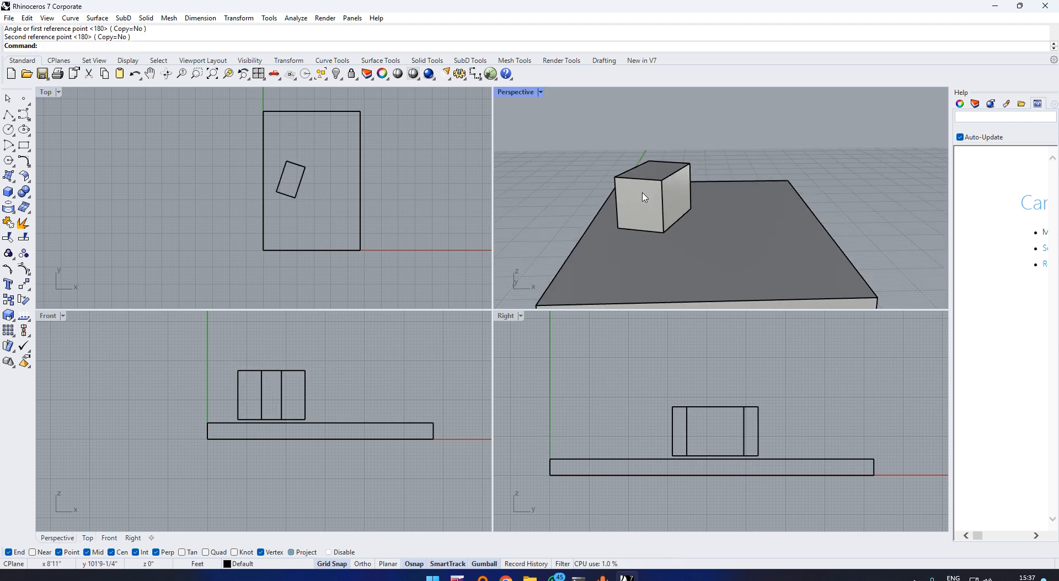
pyautogui.click(644, 199)
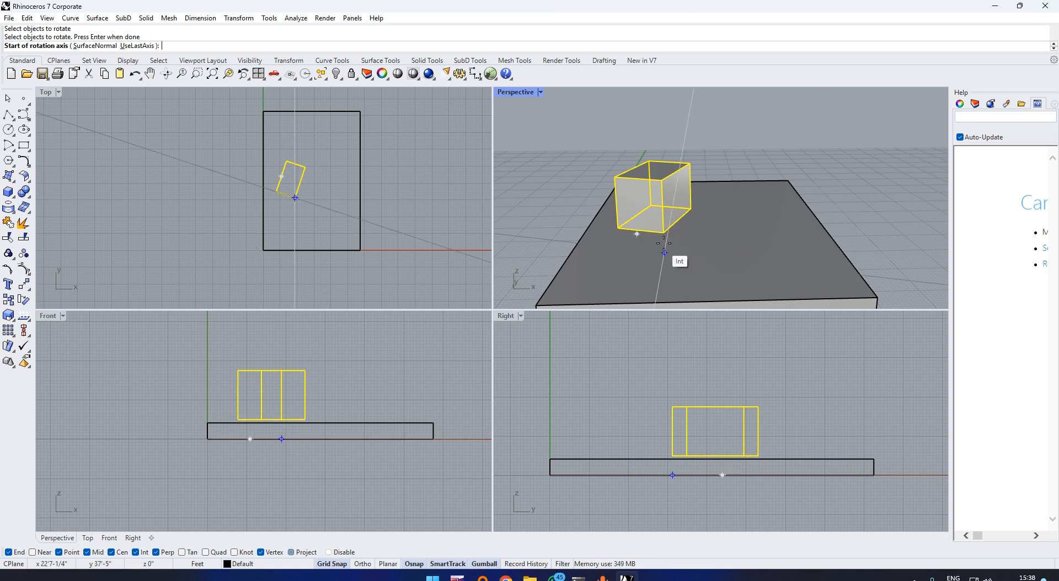
pyautogui.click(664, 252)
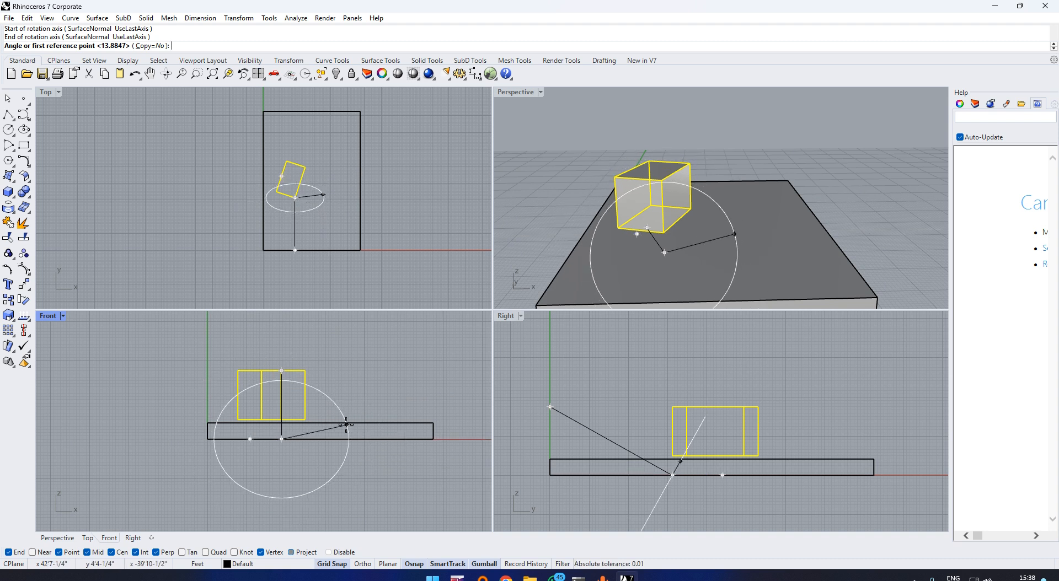
pyautogui.click(348, 430)
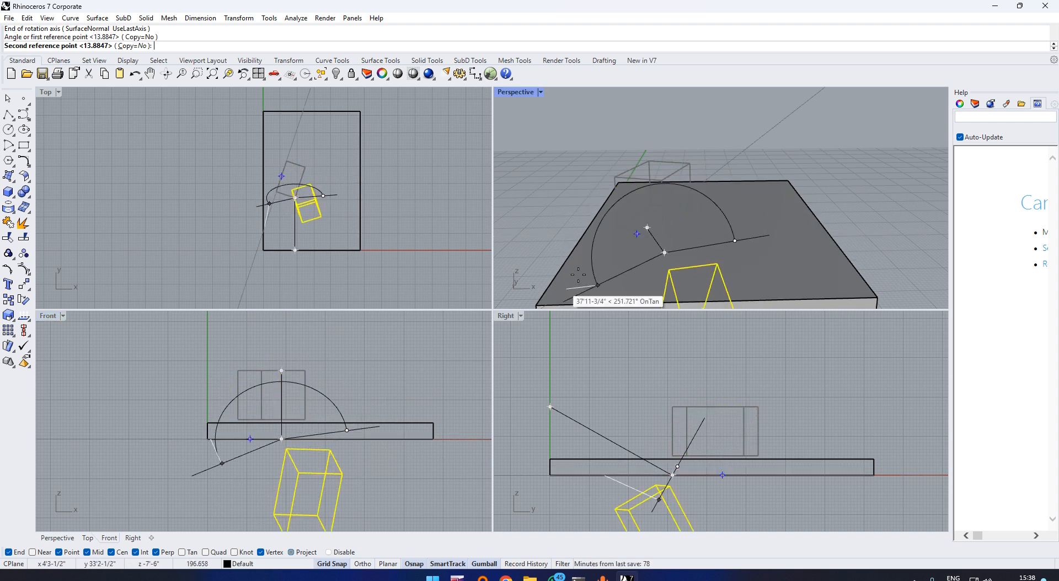
# Step: Examine the rotation preview of the box from several angles in the Perspective view, and leave the rotation
pyautogui.scroll(-4, 363, 226)
pyautogui.scroll(-5, 666, 220)
pyautogui.moveTo(658, 245); pyautogui.dragTo(708, 233, button='right')
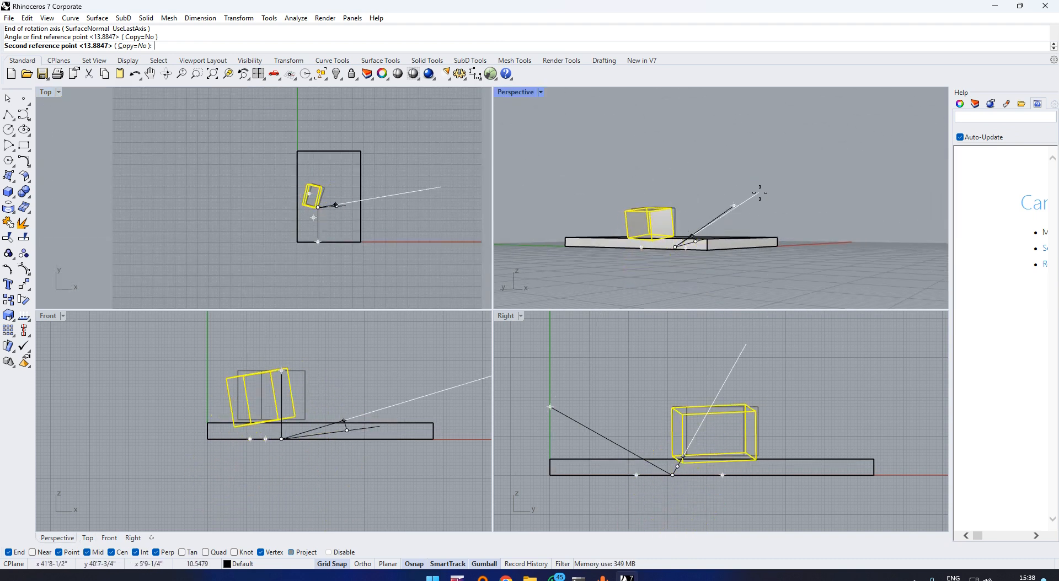
pyautogui.moveTo(760, 192); pyautogui.dragTo(712, 232, button='right')
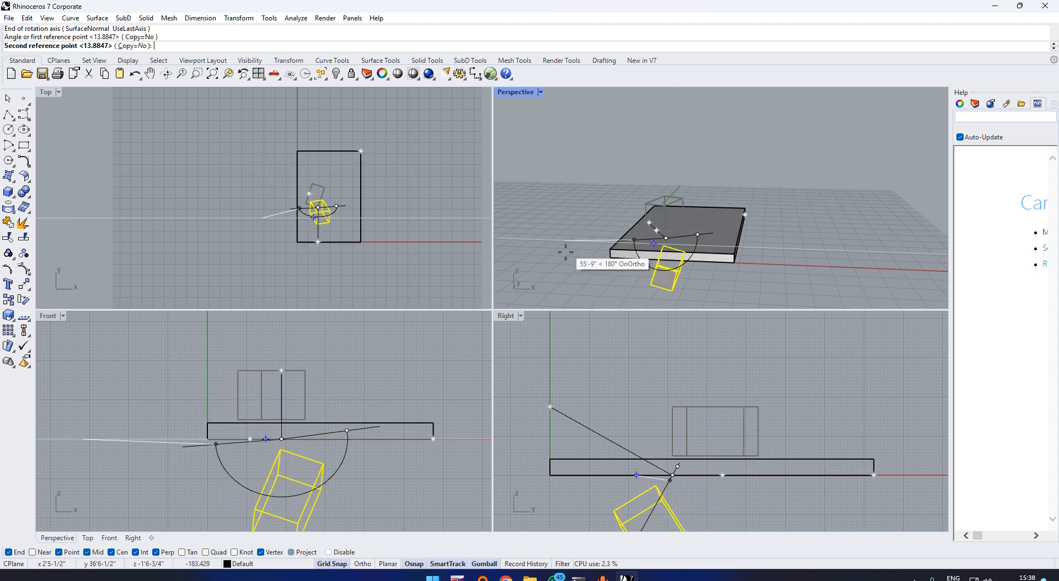
pyautogui.moveTo(767, 216); pyautogui.dragTo(826, 173, button='right')
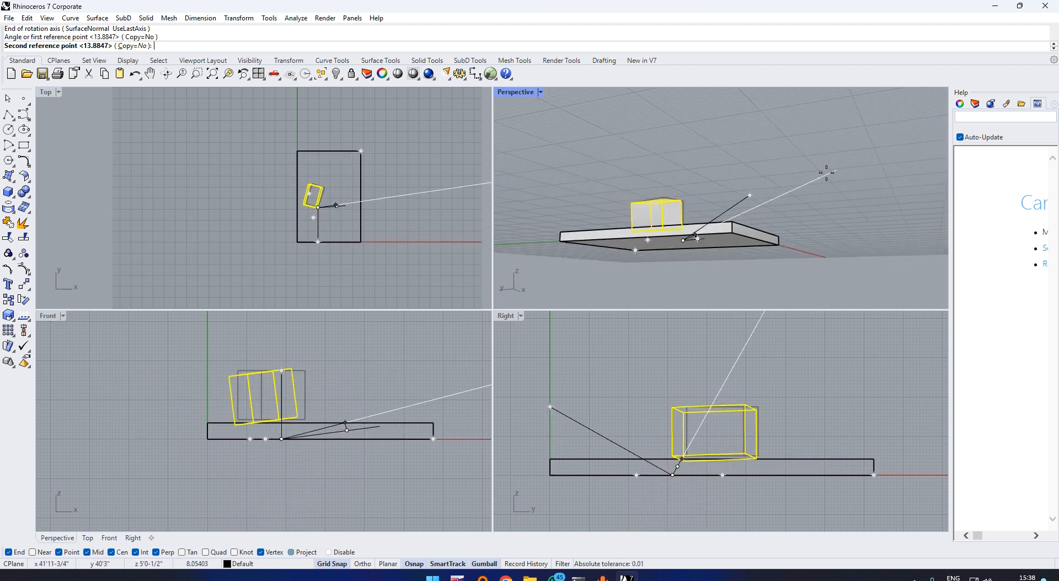
pyautogui.moveTo(701, 160); pyautogui.dragTo(640, 207, button='right')
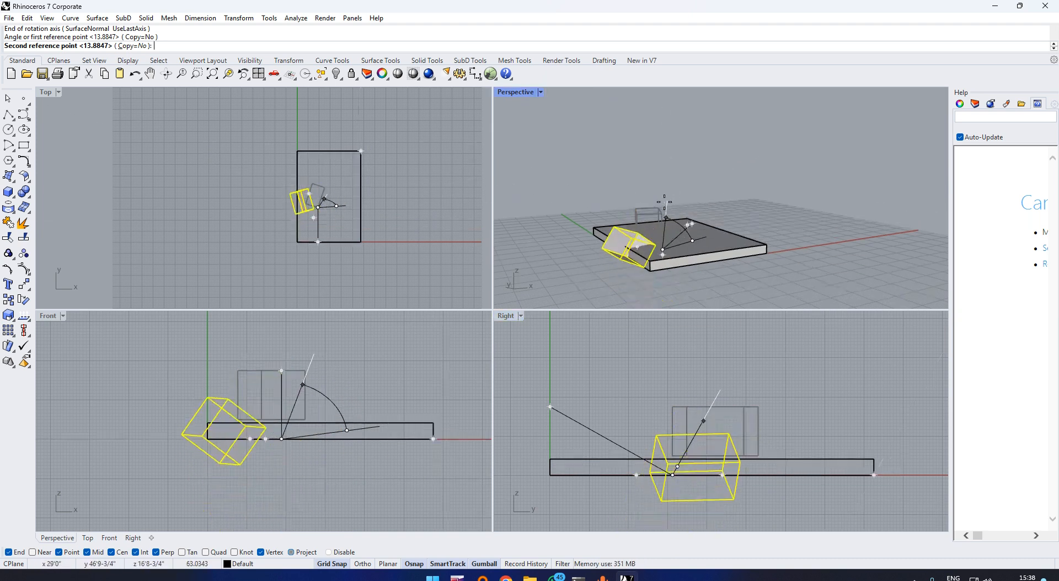
pyautogui.moveTo(752, 203); pyautogui.dragTo(788, 204, button='right')
pyautogui.scroll(3, 788, 204)
pyautogui.scroll(-6, 787, 204)
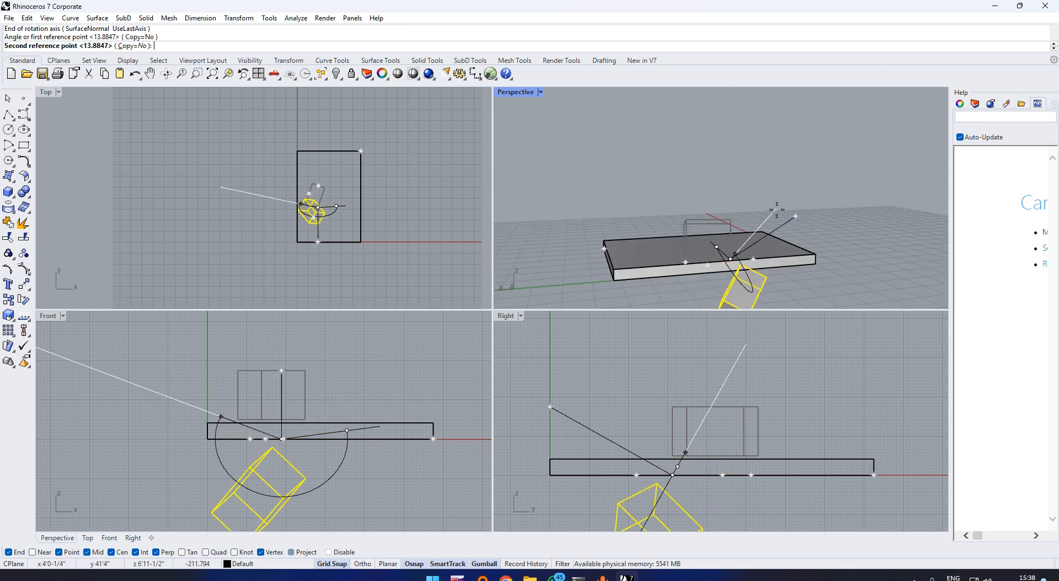
pyautogui.click(669, 249)
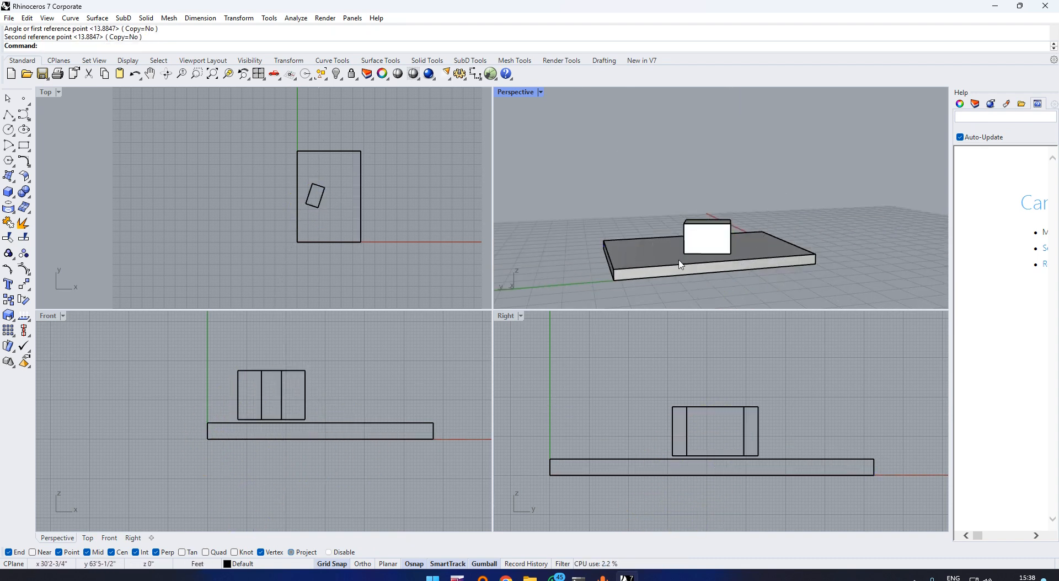
# Step: Tilt the box clockwise in the Front view with Rotate3D, about an axis from beneath its near corner in Perspective to its upper edge in Front
pyautogui.press('Return')
pyautogui.click(698, 246)
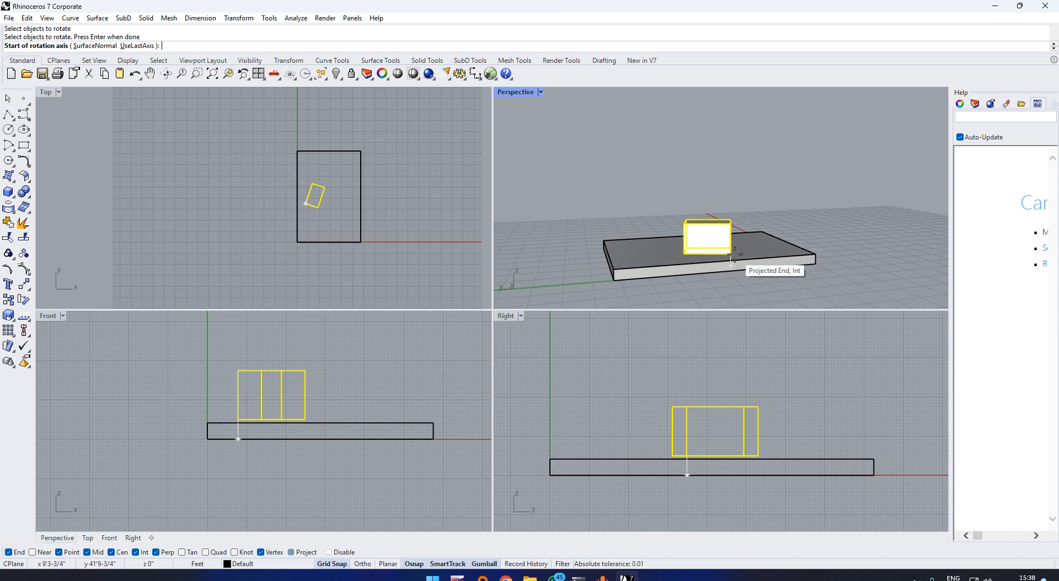
pyautogui.moveTo(714, 248); pyautogui.dragTo(660, 227, button='right')
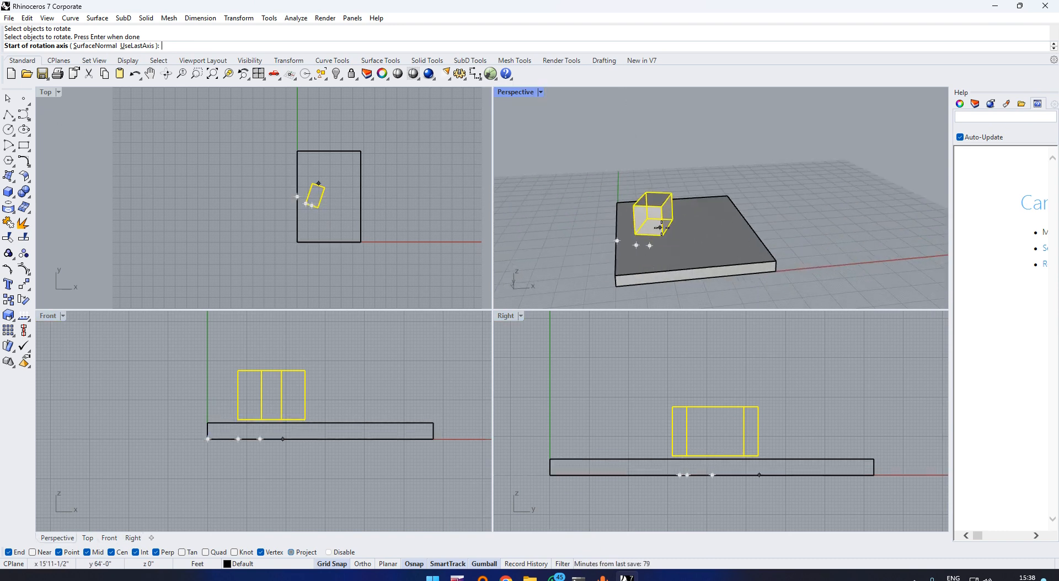
pyautogui.scroll(3, 660, 227)
pyautogui.click(664, 256)
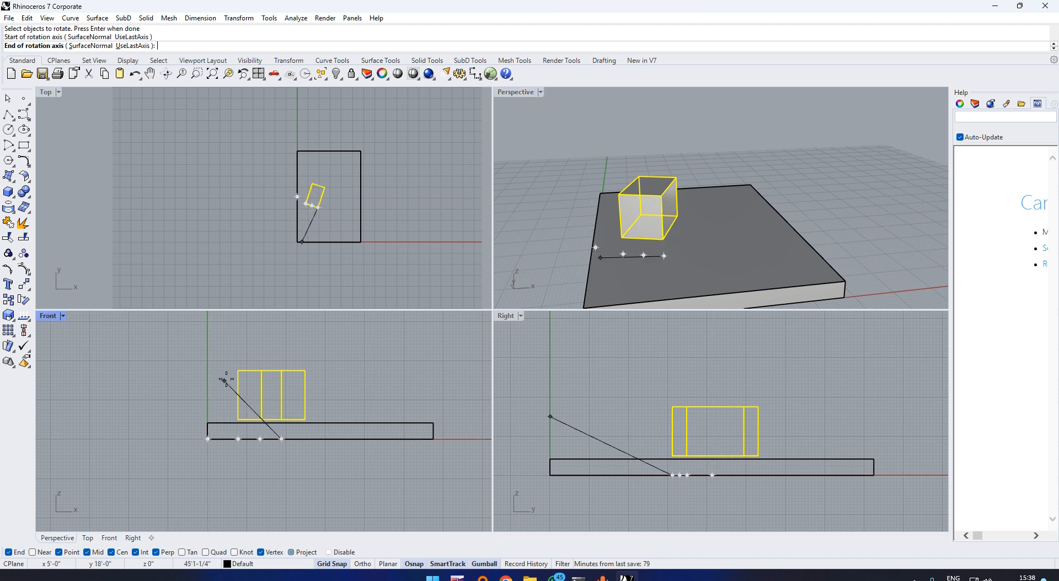
pyautogui.click(279, 372)
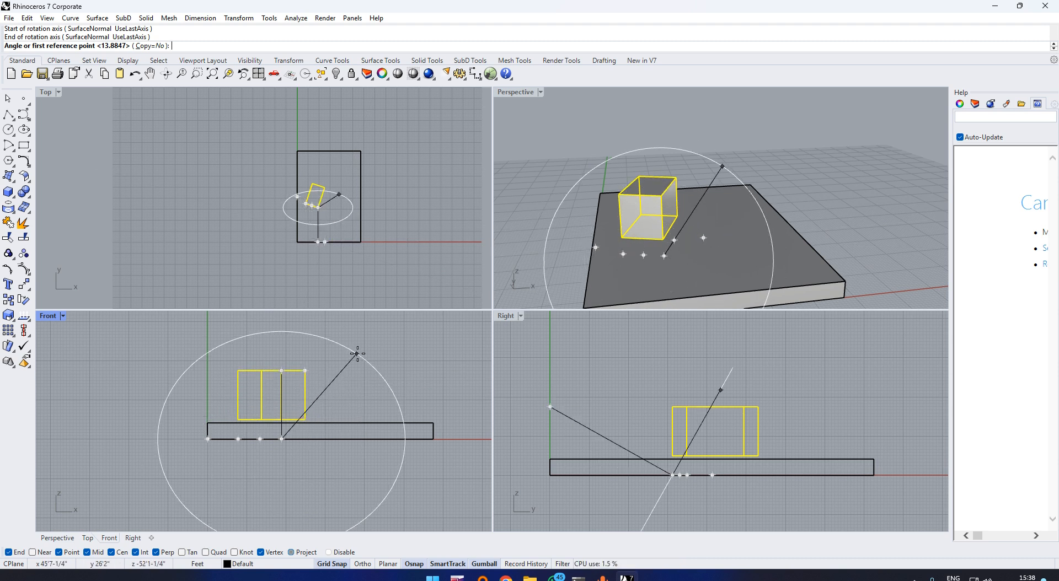
pyautogui.click(367, 349)
pyautogui.scroll(-3, 584, 272)
pyautogui.scroll(-3, 584, 273)
pyautogui.moveTo(606, 258); pyautogui.dragTo(601, 218, button='right')
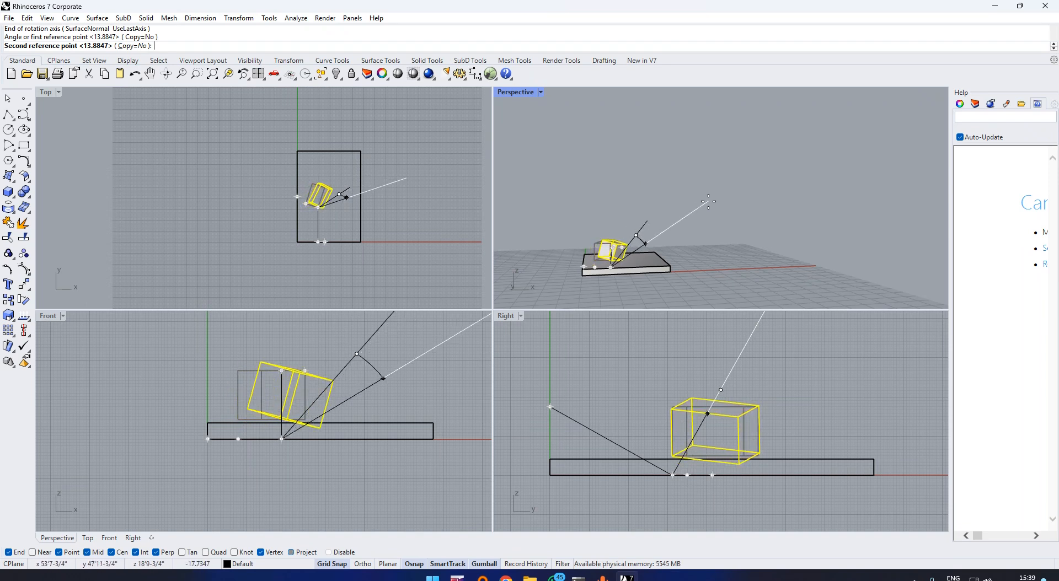
pyautogui.click(745, 225)
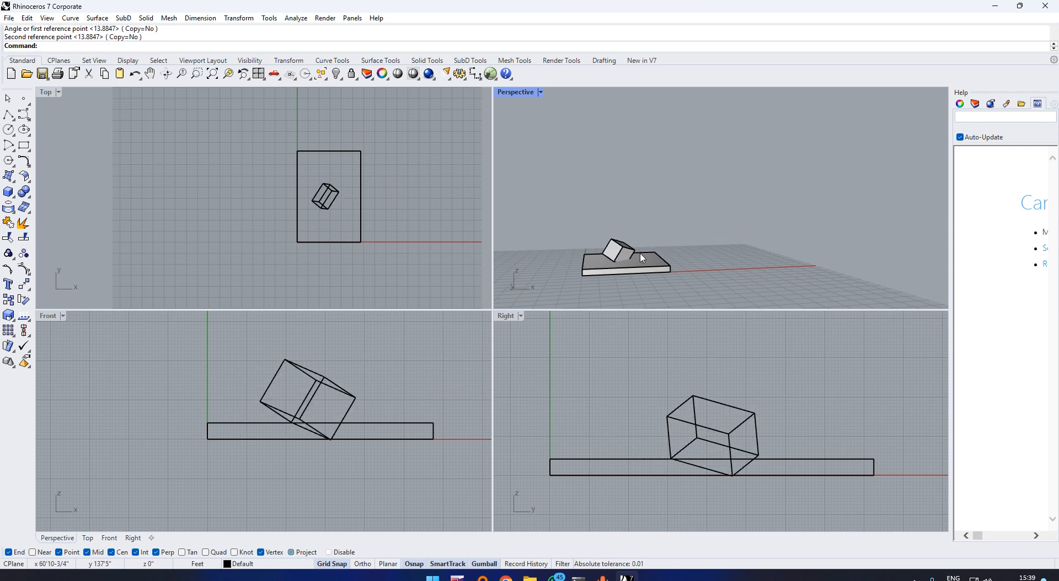
# Step: Examine the tilt of the box relative to the slab in the Perspective and Top views
pyautogui.scroll(9, 617, 256)
pyautogui.moveTo(619, 258); pyautogui.dragTo(564, 254, button='right')
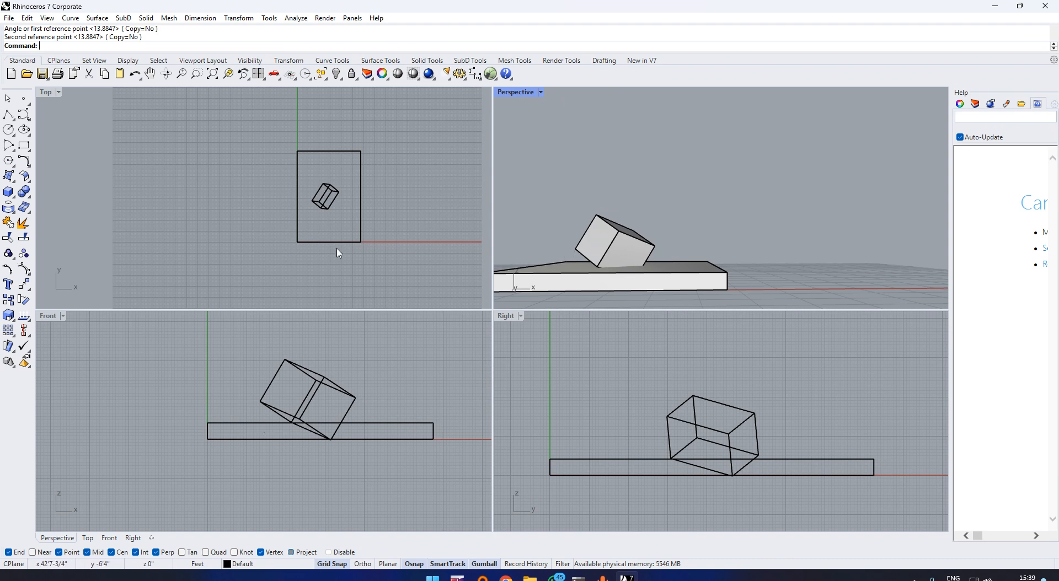
pyautogui.scroll(5, 320, 194)
pyautogui.scroll(-2, 749, 209)
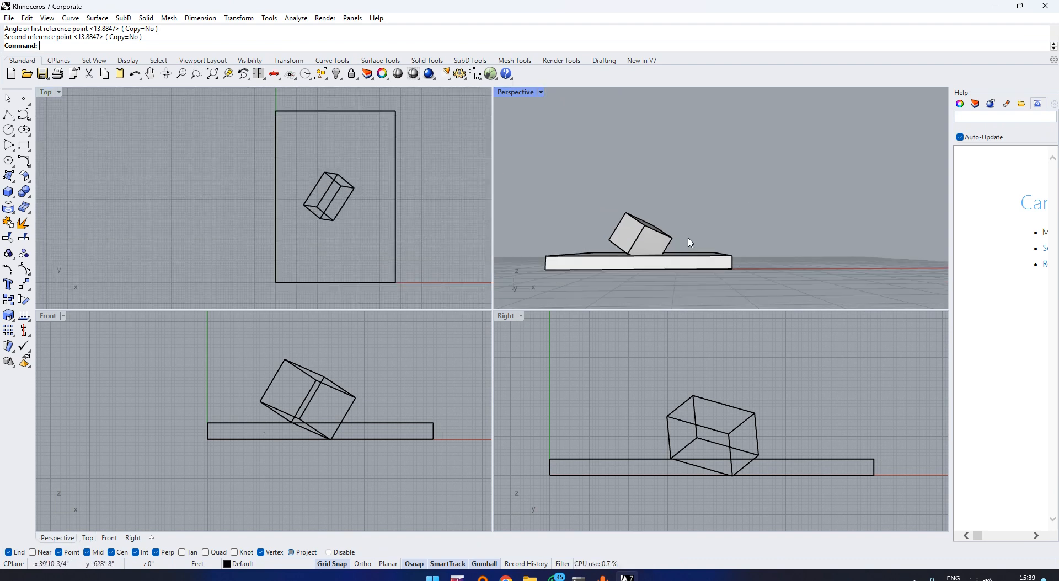